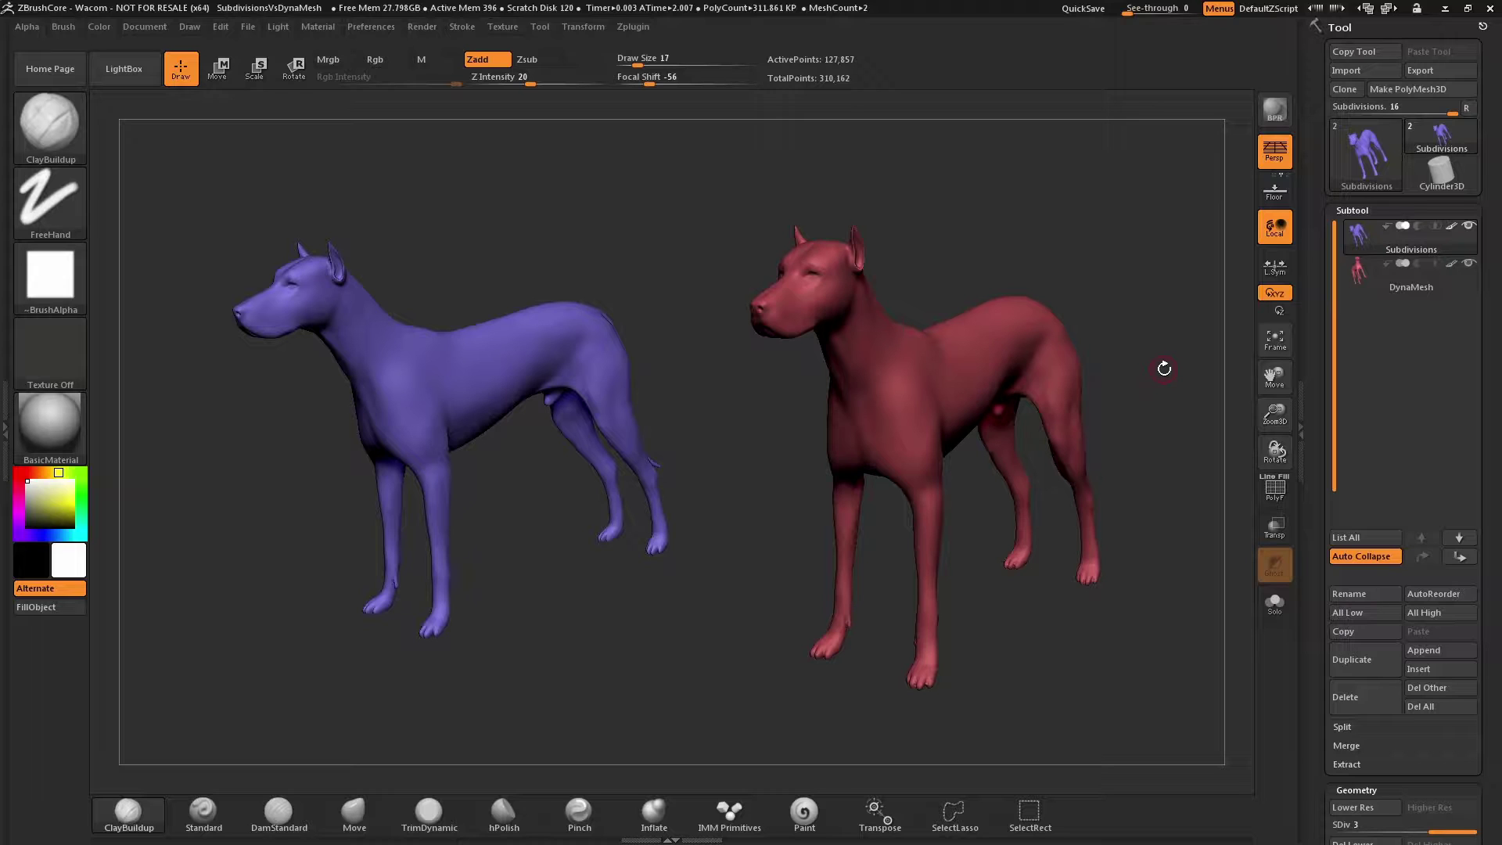
Lower the blue dog's subdivision level to 1 and return it to level 3 to compare the mesh detail.
left_click_drag(1319, 477, 1324, 206)
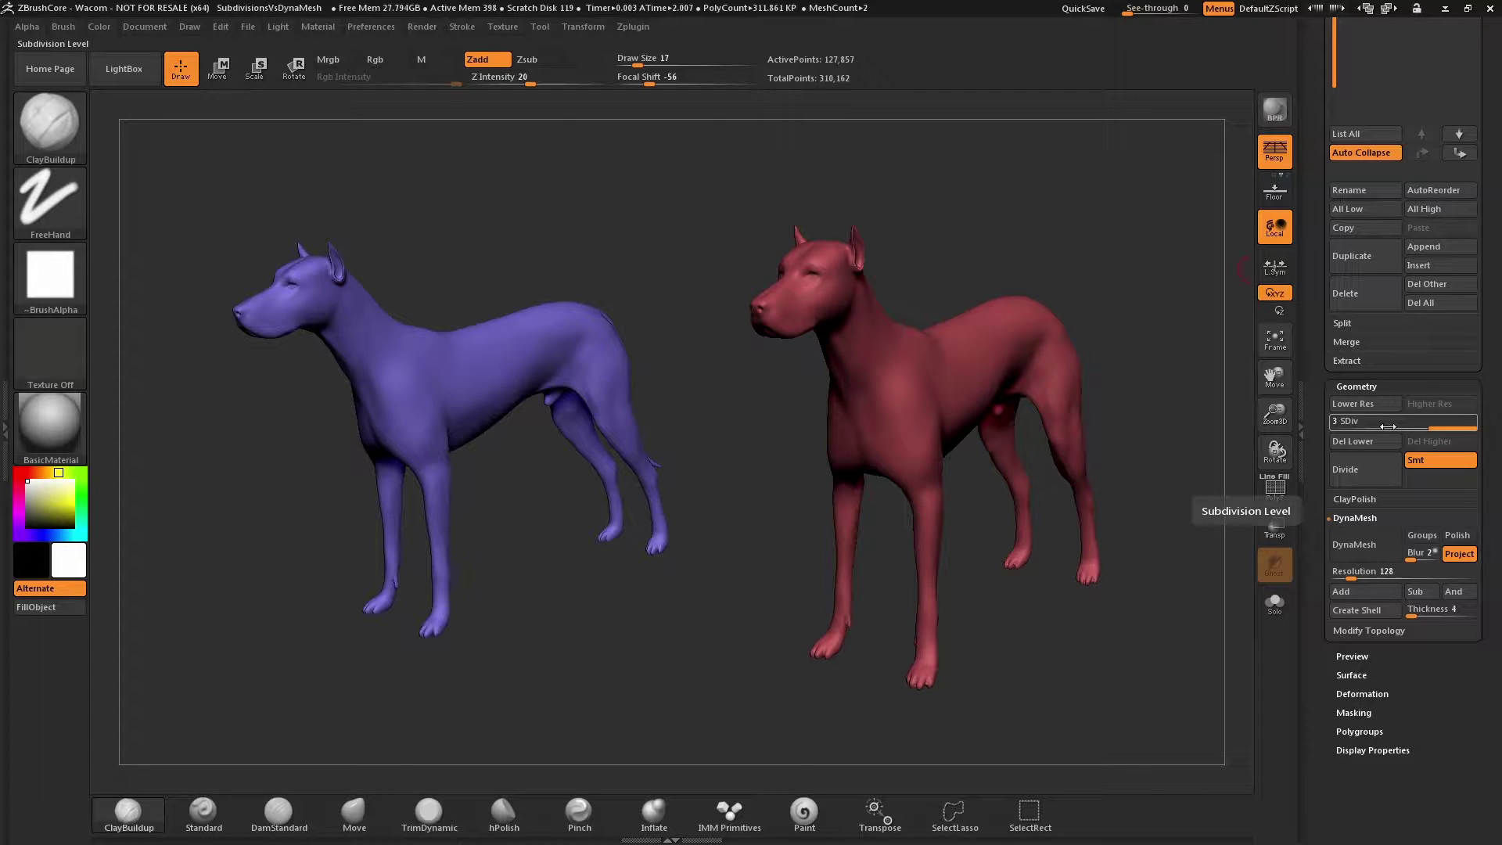
left_click_drag(1435, 427, 1342, 426)
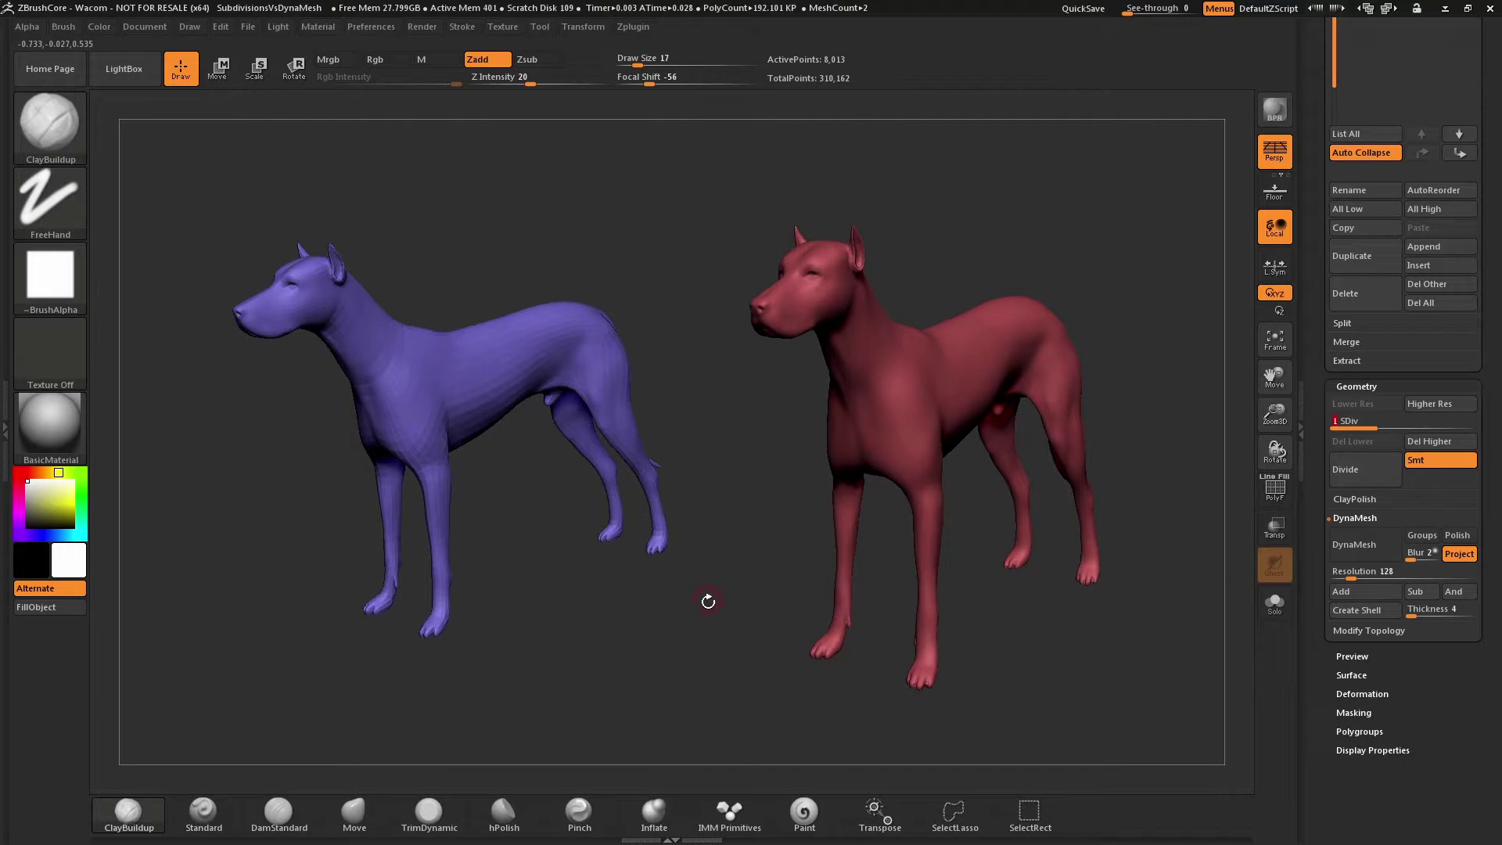
mouse_move(709, 604)
left_mouse_down()
mouse_move(736, 598)
mouse_move(708, 599)
left_mouse_up()
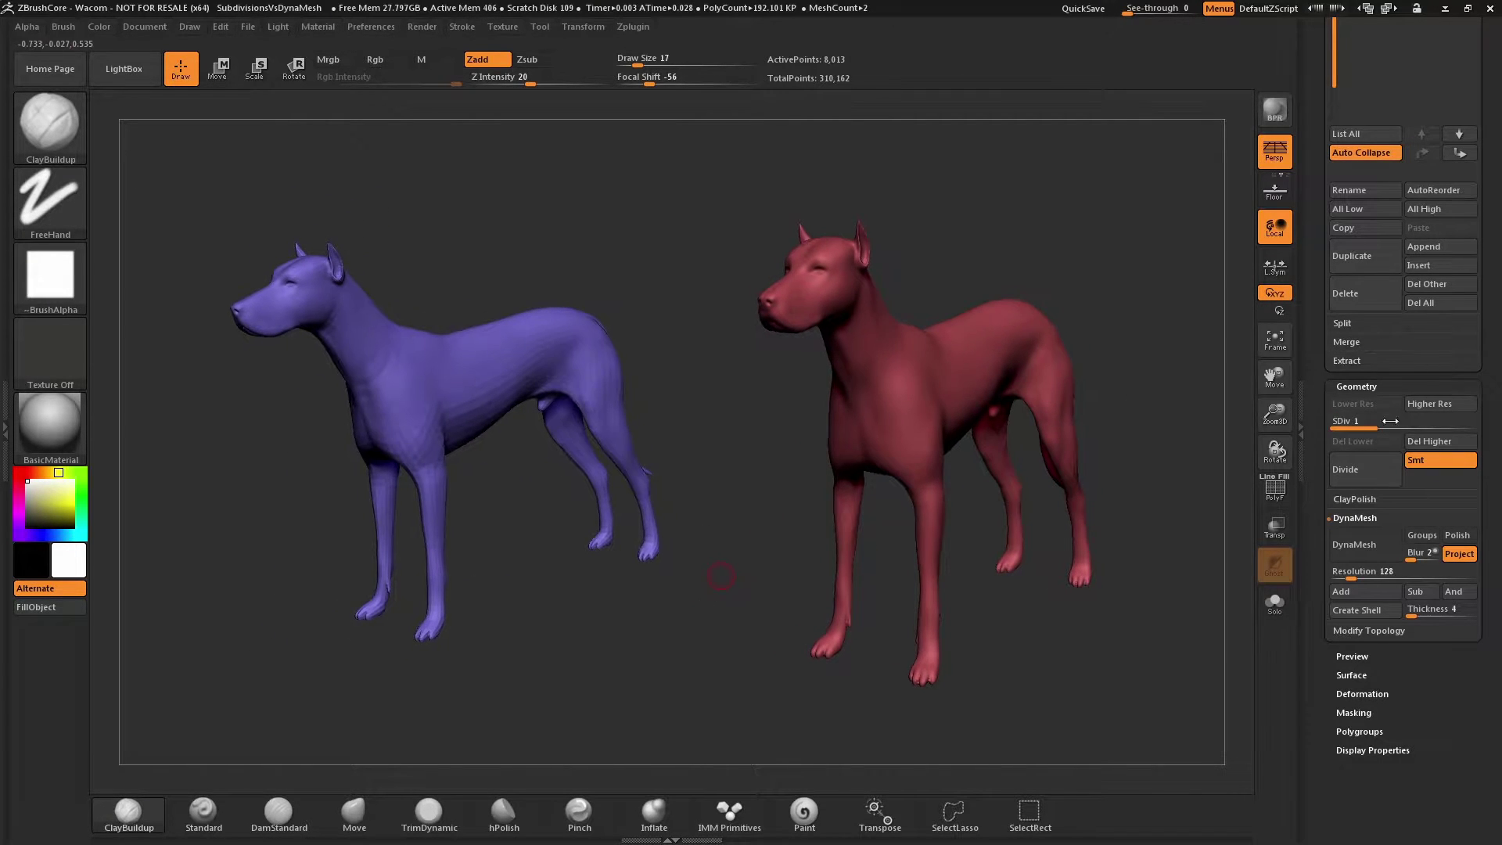
key("d")
key("d")
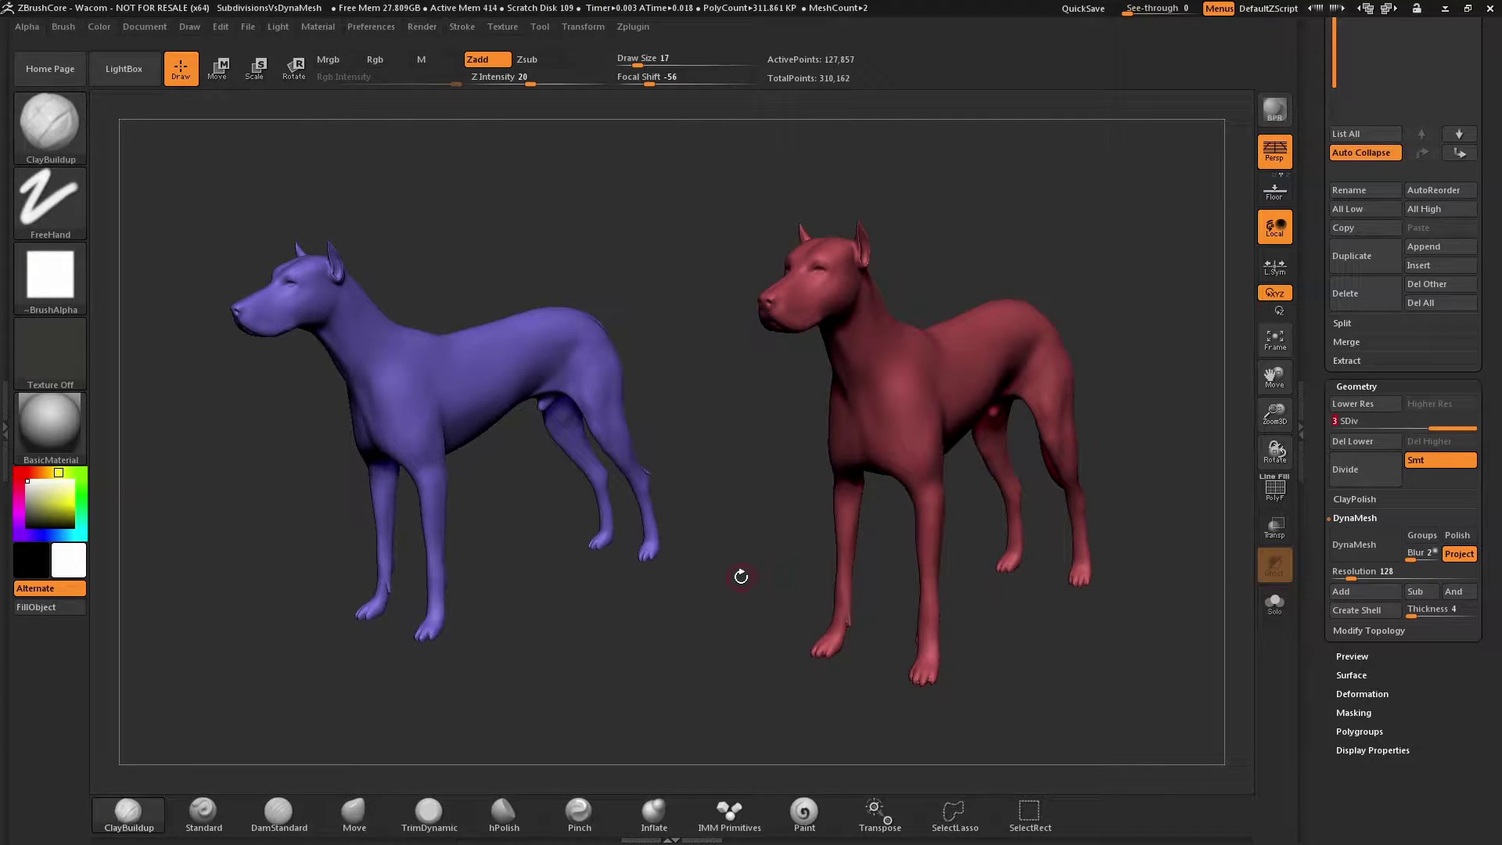
Select the DynaMesh subtool and examine its subdivision and DynaMesh settings alongside the red dog.
scroll(1314, 344, "up", 5)
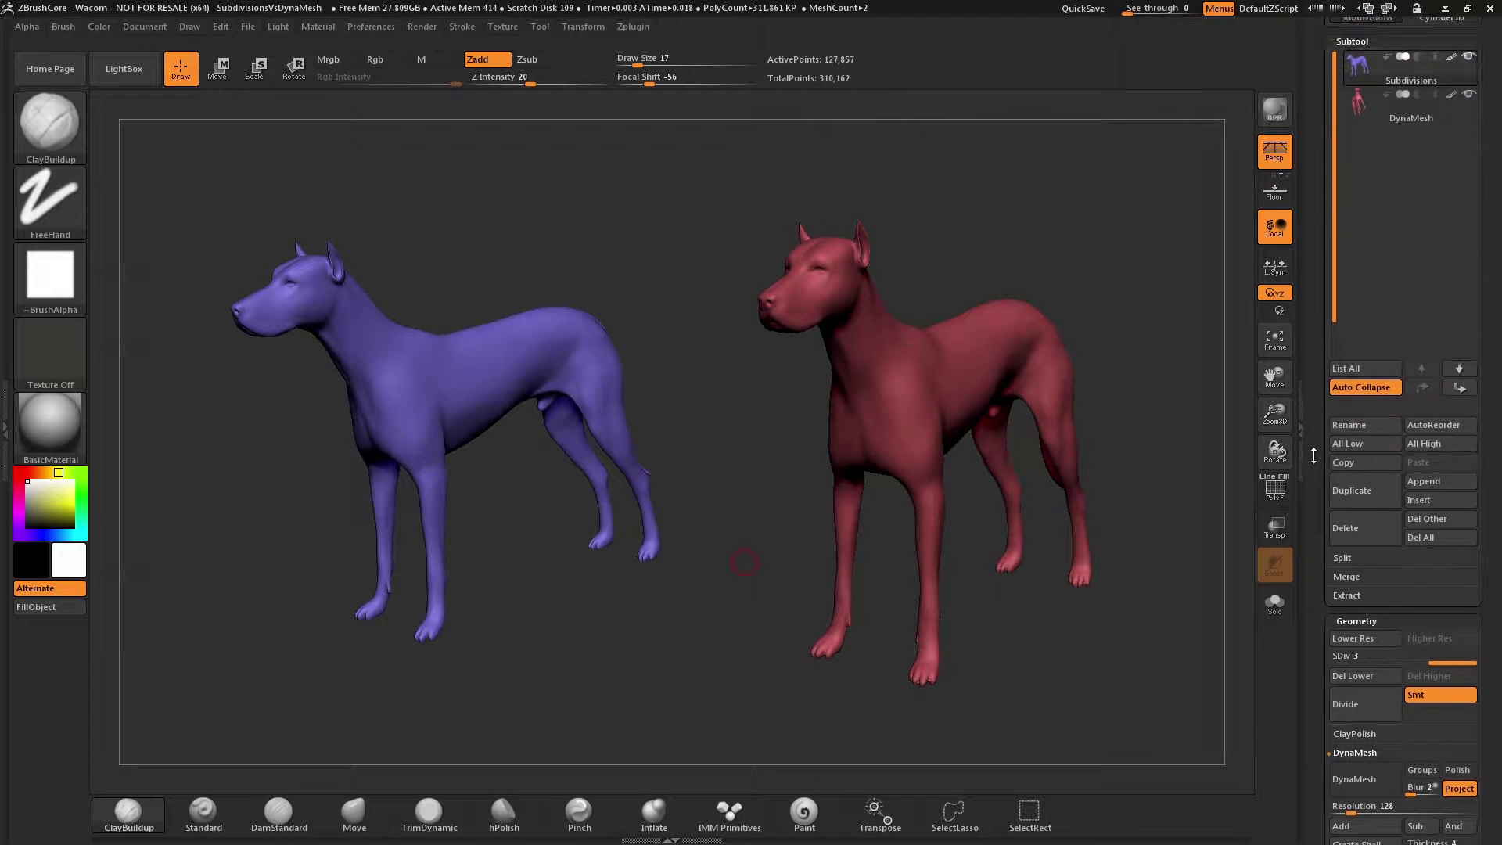
left_click(1401, 231)
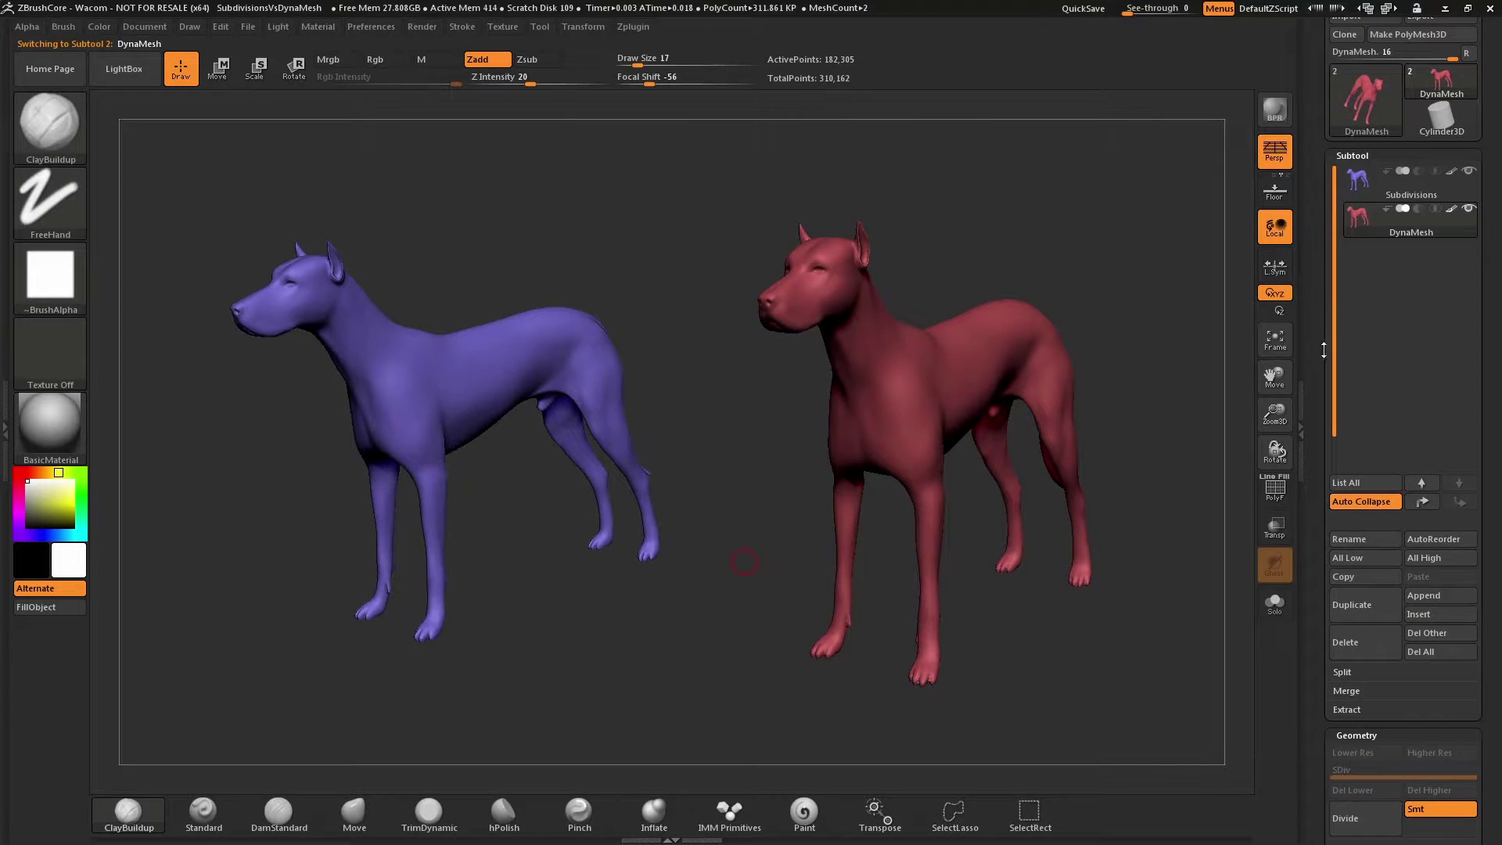
mouse_move(1185, 413)
left_mouse_down()
mouse_move(1169, 415)
mouse_move(1191, 413)
mouse_move(1190, 397)
left_mouse_up()
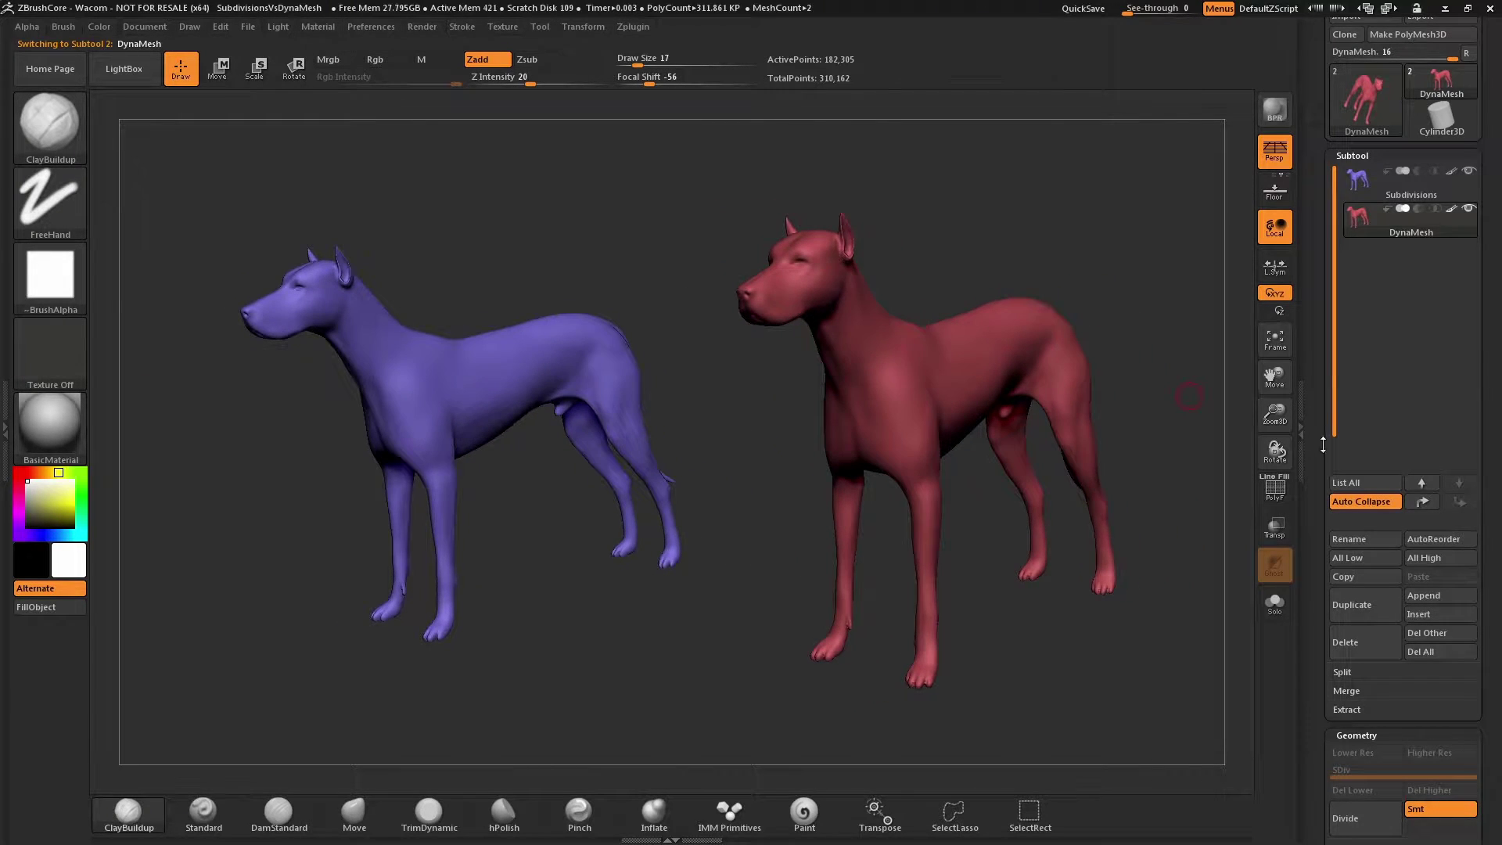
left_click_drag(1323, 445, 1320, 288)
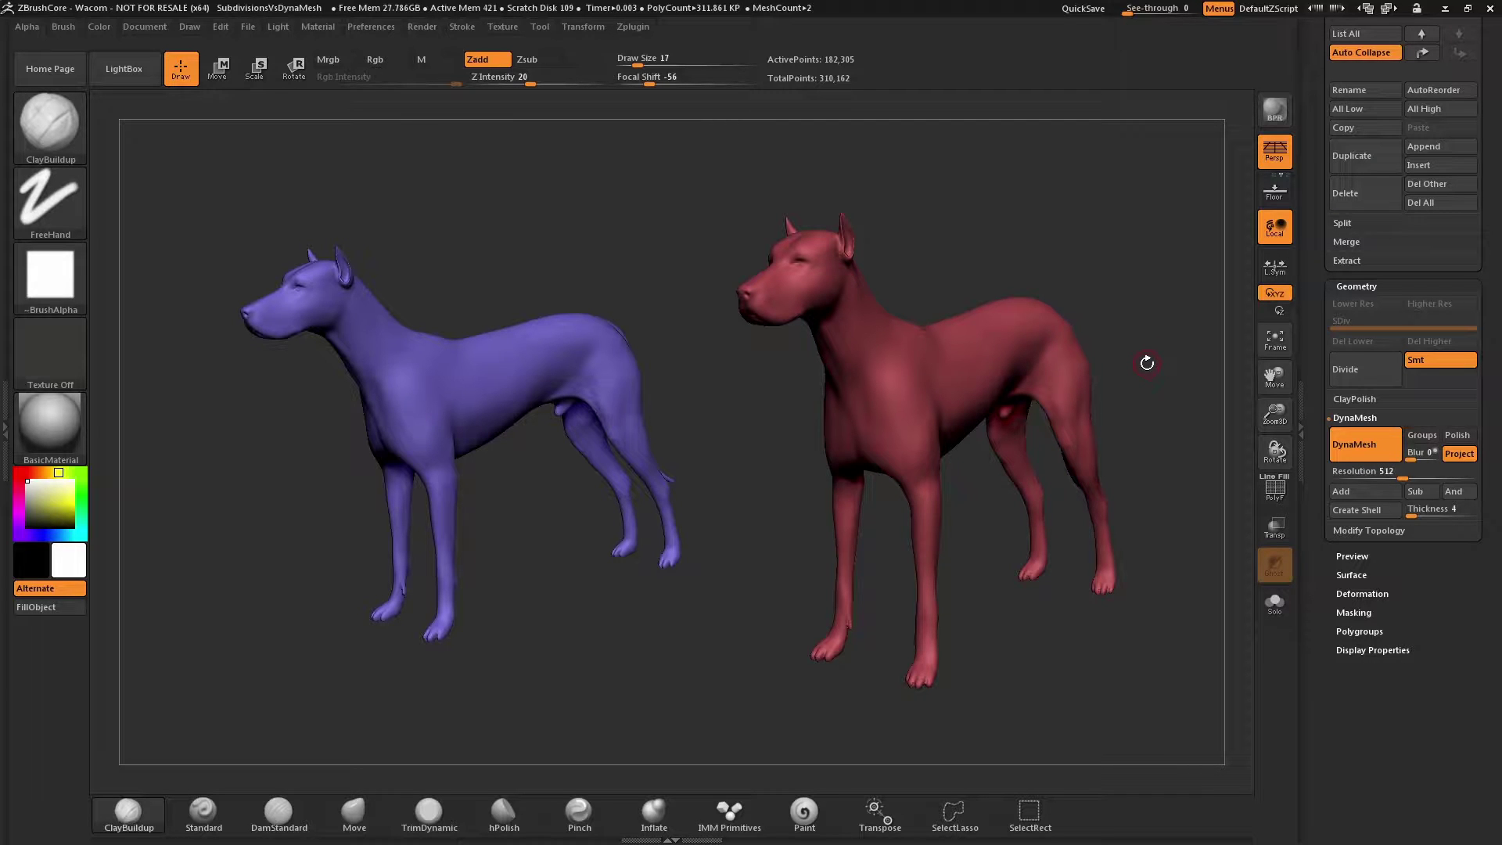
mouse_move(1140, 361)
left_mouse_down()
mouse_move(1174, 338)
mouse_move(1153, 362)
left_mouse_up()
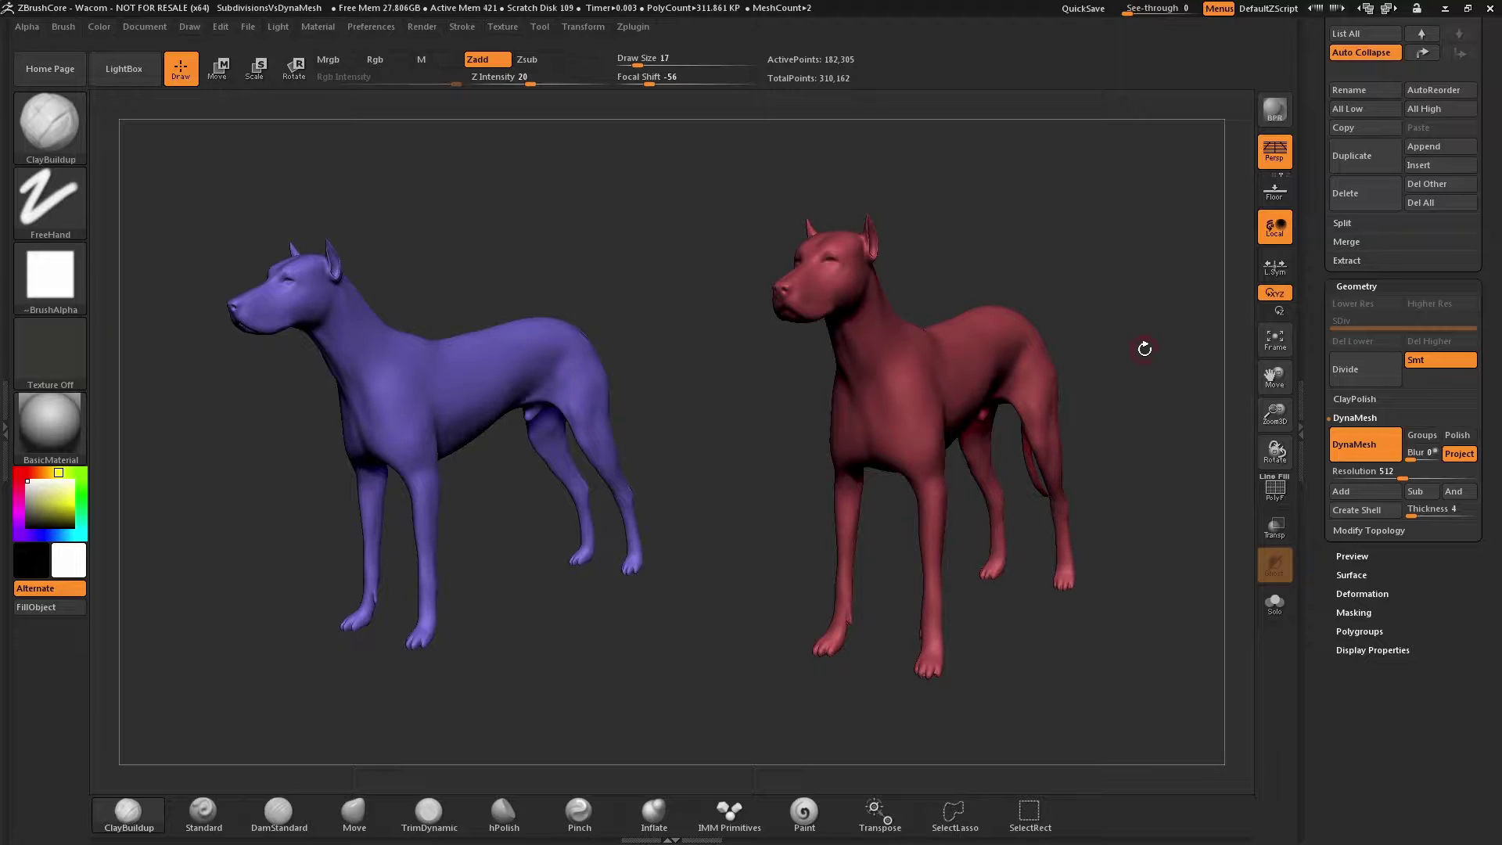
Select the Subdivisions subtool and pull the blue dog's back up into a tall hump using the Move brush at draw size 104.
left_click_drag(1318, 311, 1305, 496)
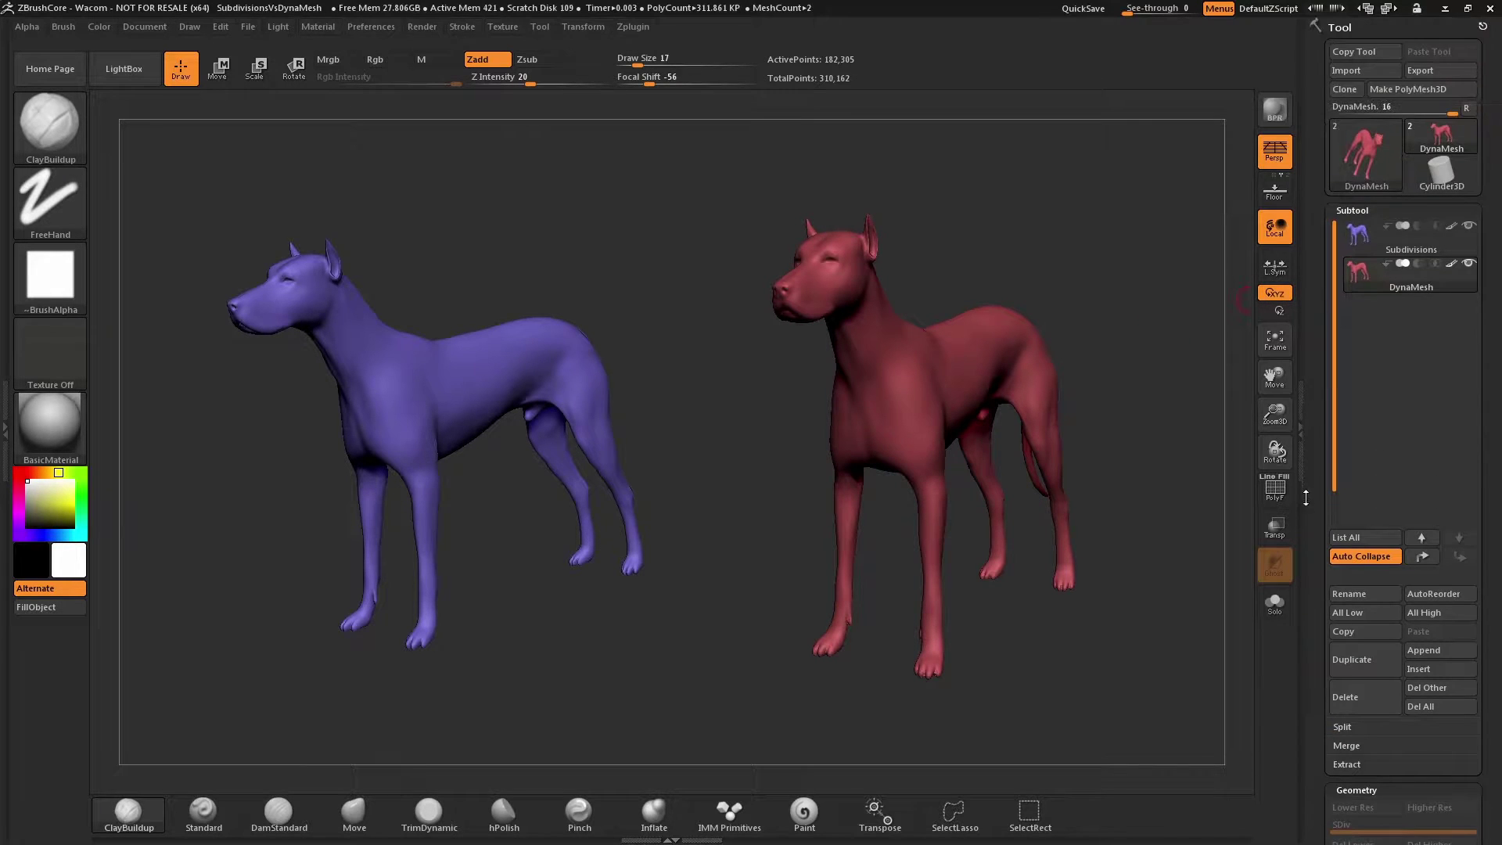
left_click(1426, 247)
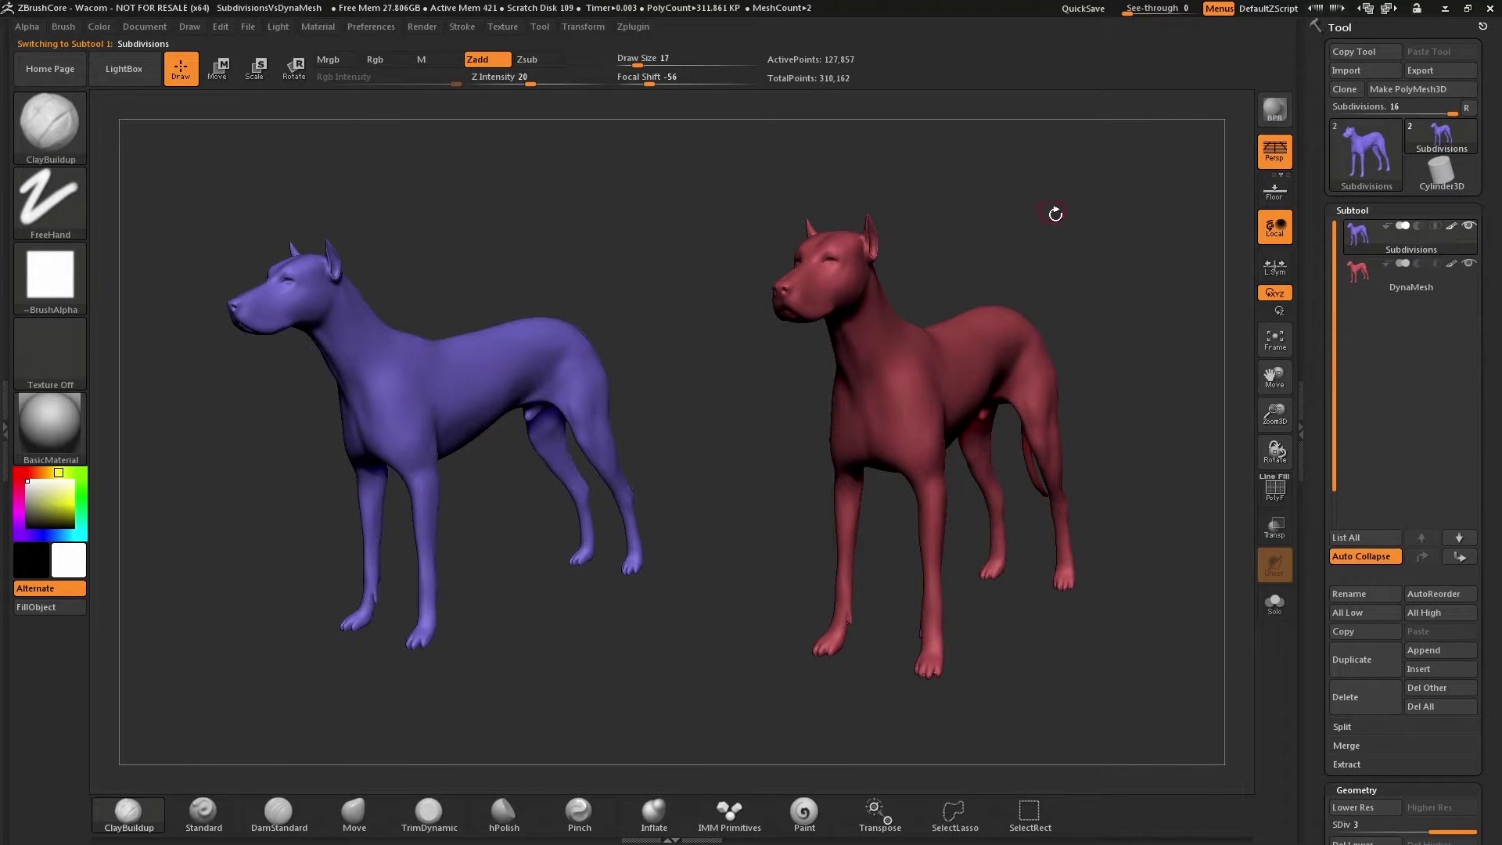
left_click_drag(1053, 212, 966, 231)
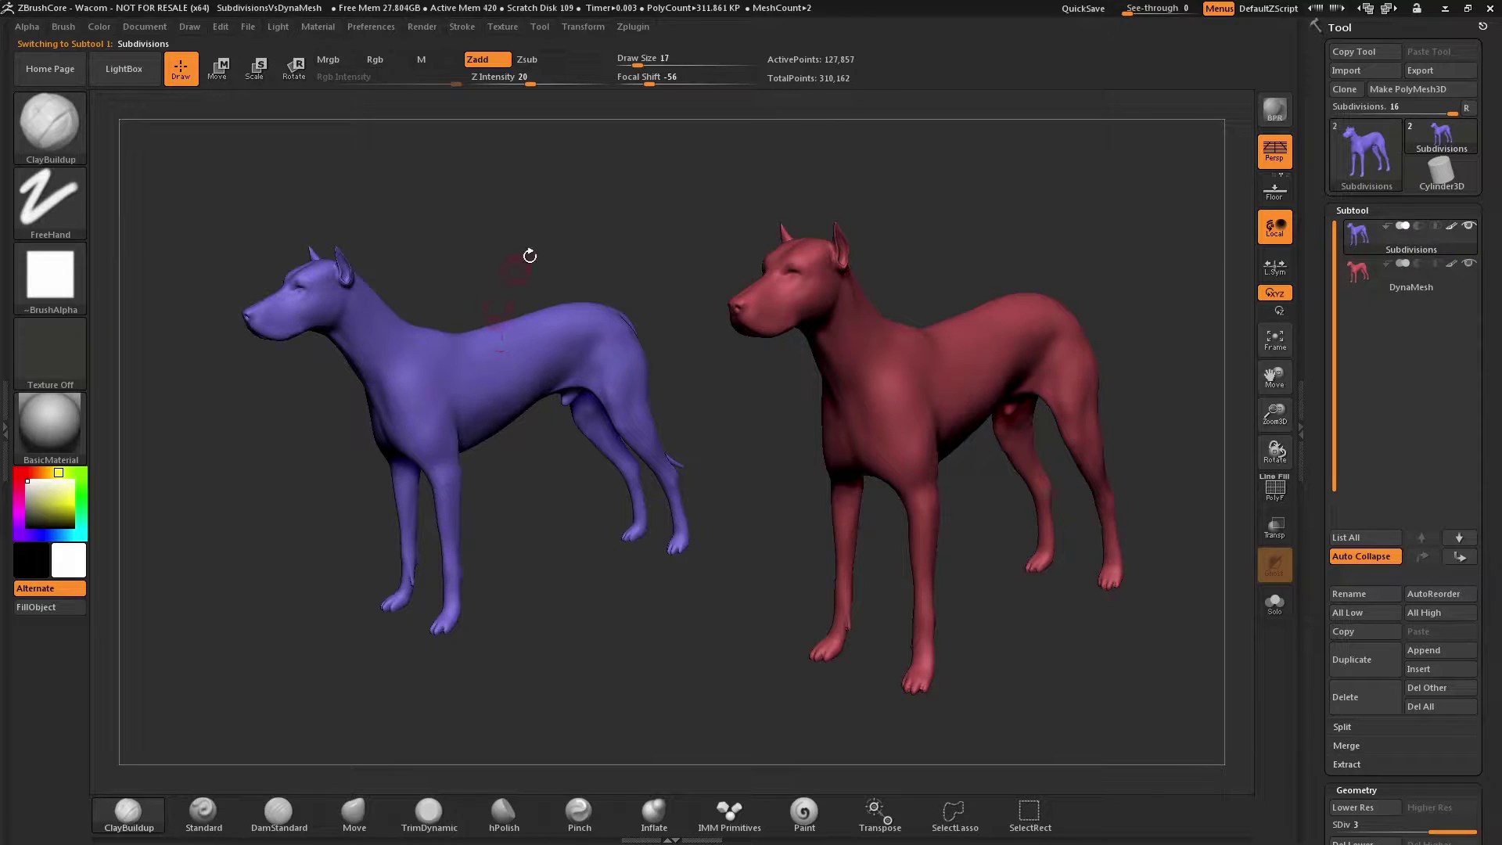
left_click_drag(1041, 193, 1041, 197)
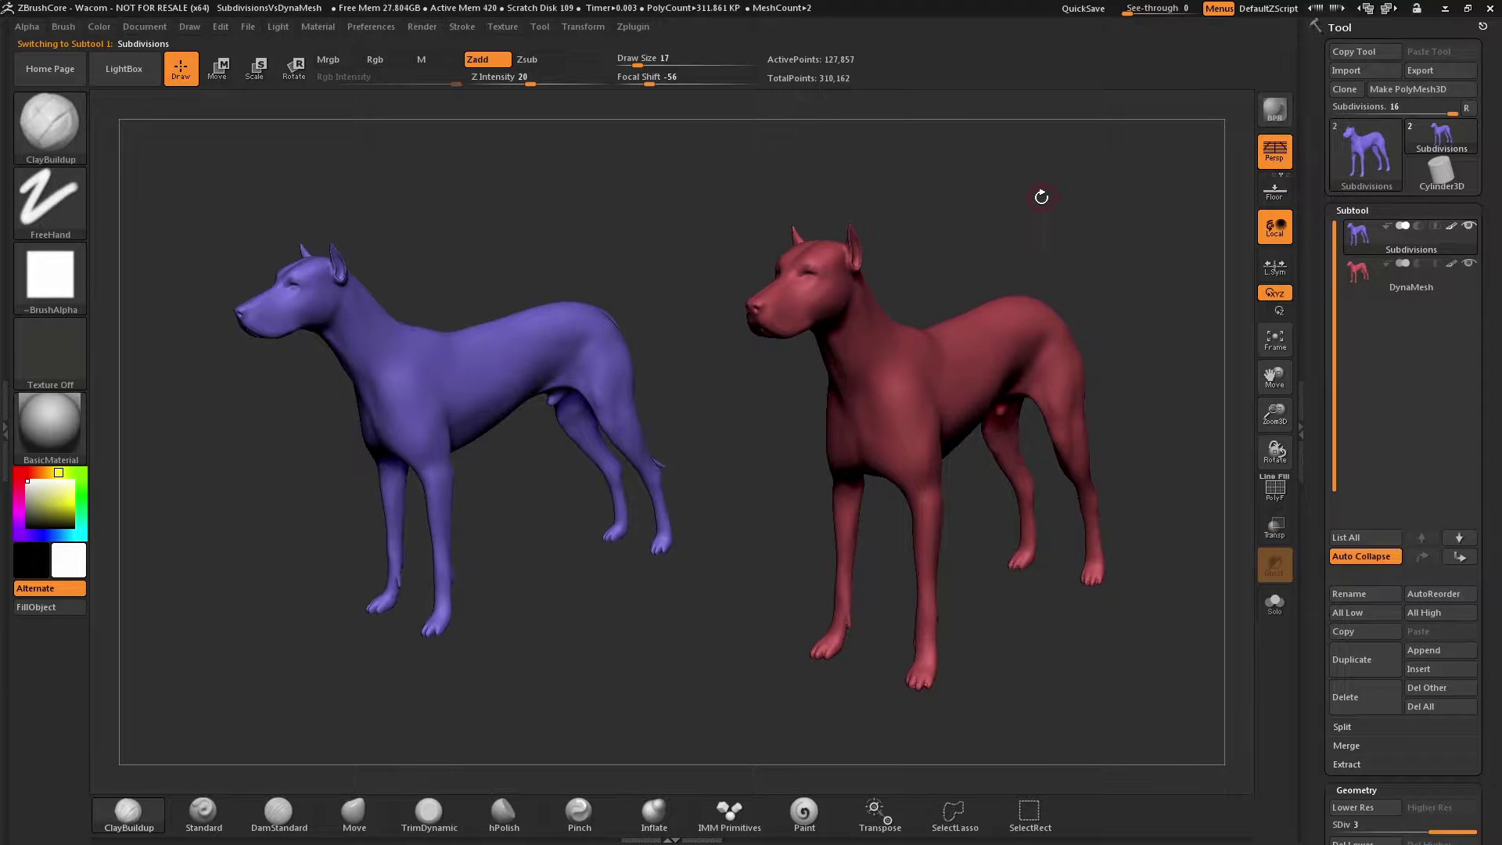
left_click(377, 816)
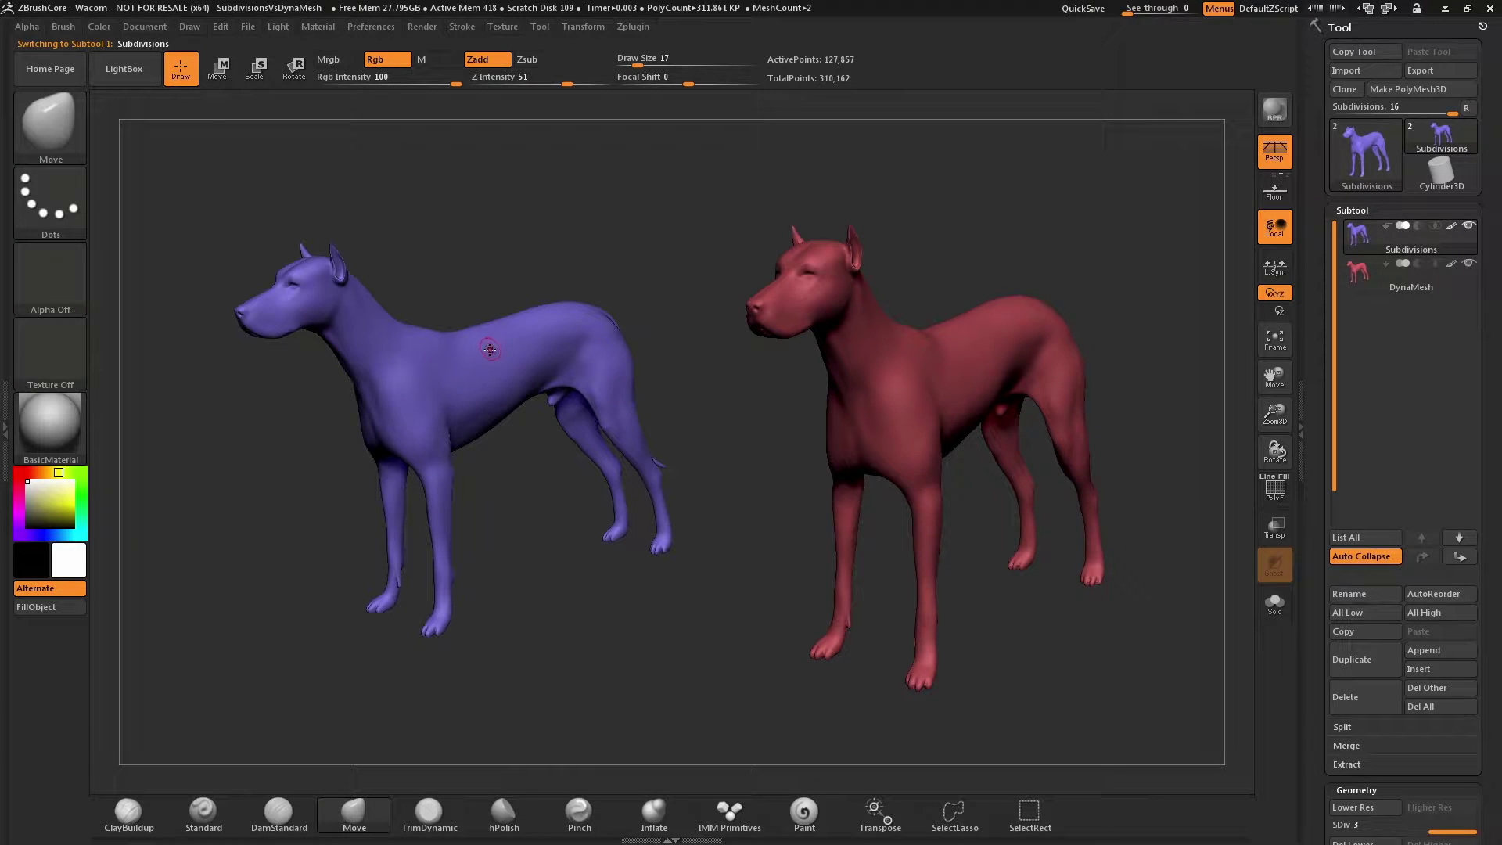
key("s")
mouse_move(481, 345)
left_mouse_down()
mouse_move(518, 338)
mouse_move(513, 278)
mouse_move(544, 249)
mouse_move(564, 283)
mouse_move(556, 239)
mouse_move(491, 252)
left_mouse_up()
left_click_drag(624, 227, 496, 358)
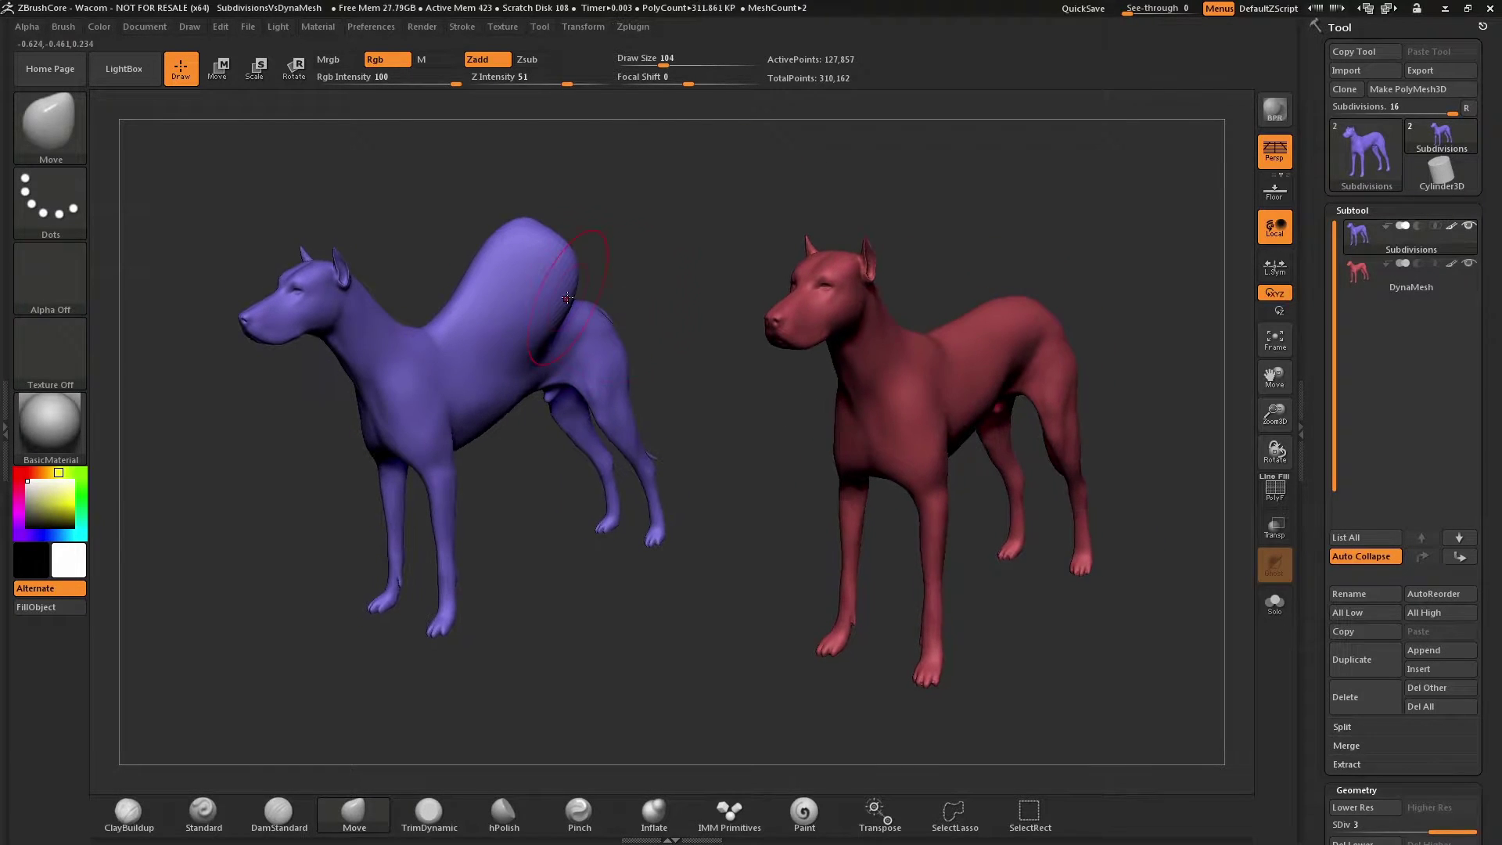
left_click_drag(599, 238, 500, 302)
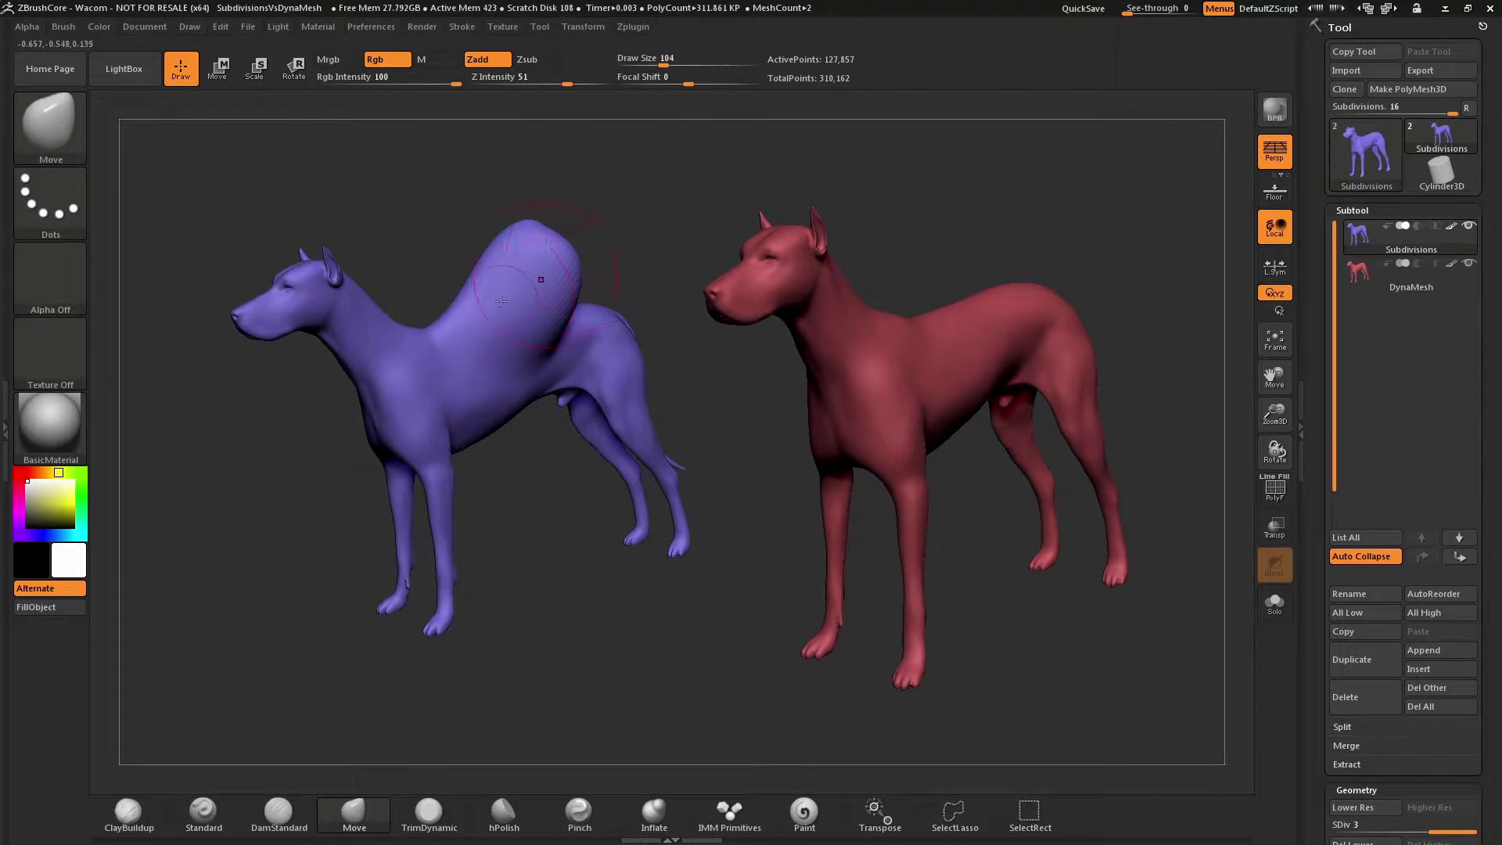
Sculpt a curved ClayBuildup ridge at draw size 16 from the blue dog's shoulder up the side of its hump.
left_click(130, 816)
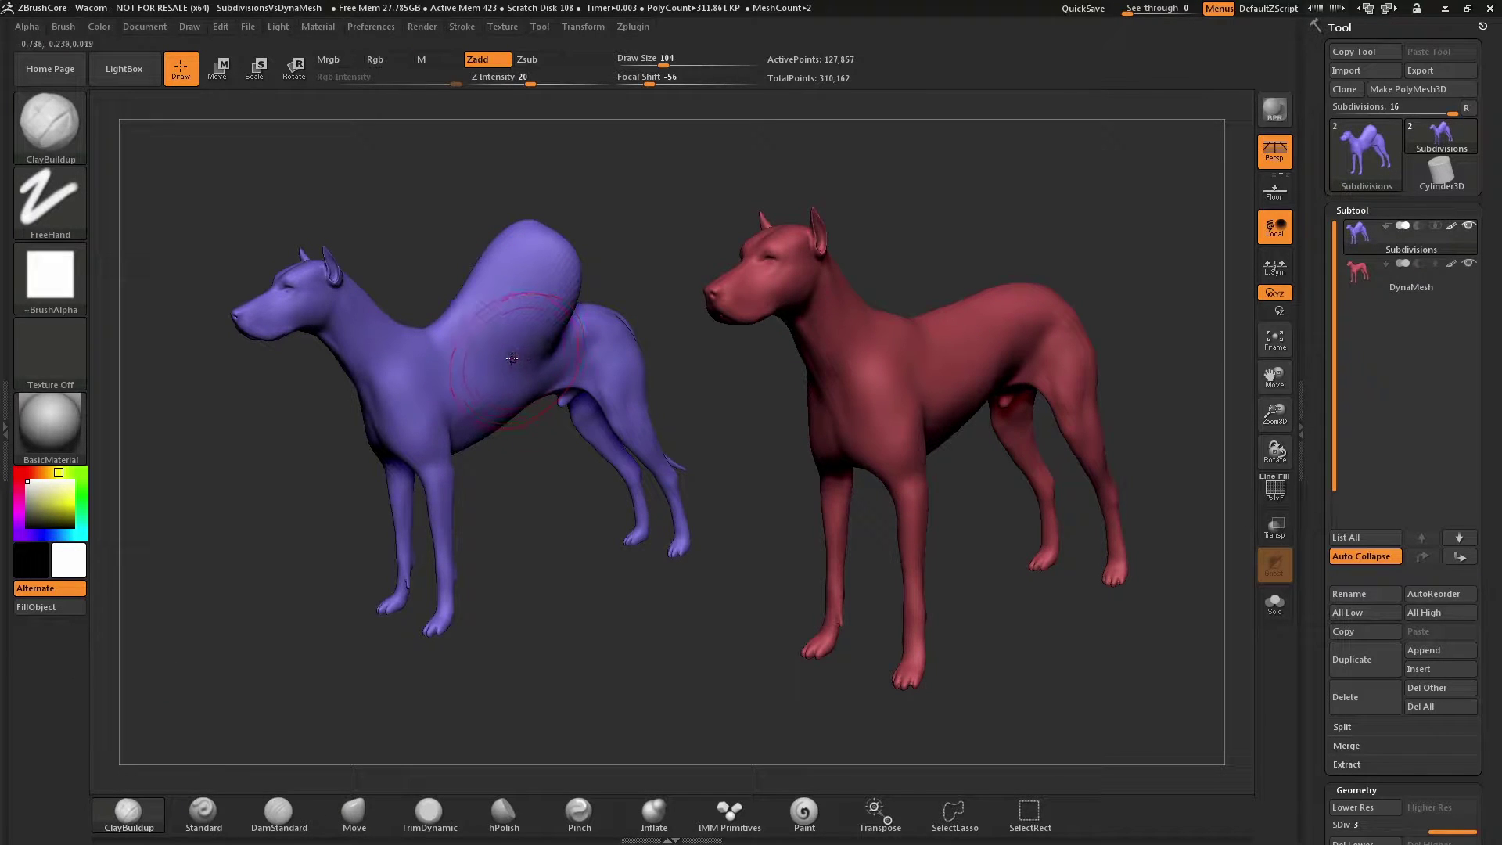
key("s")
left_click_drag(520, 359, 482, 362)
mouse_move(373, 352)
left_mouse_down()
mouse_move(440, 388)
mouse_move(552, 260)
left_mouse_up()
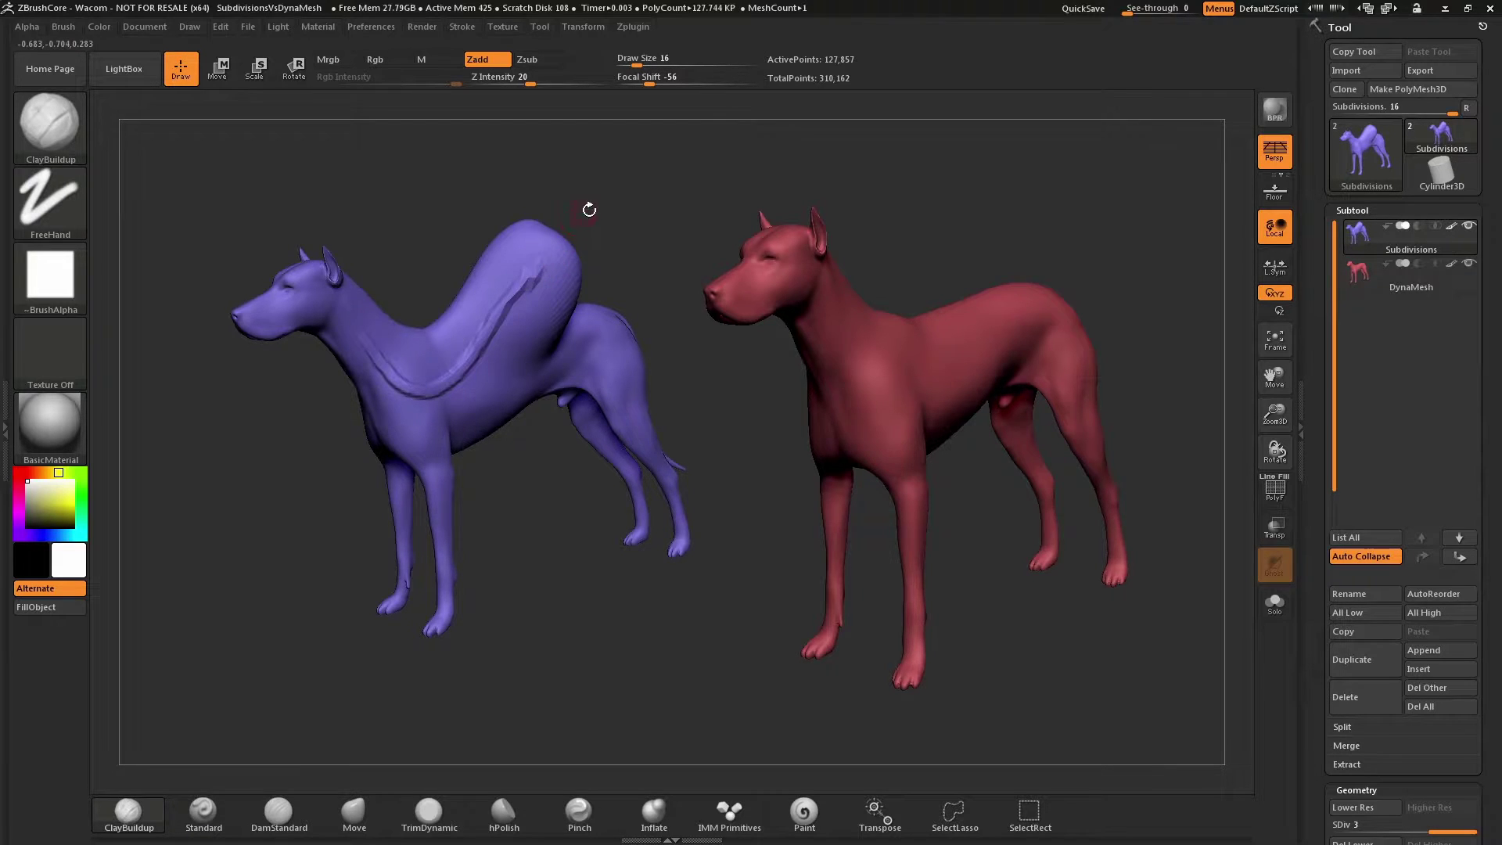
Divide the blue dog's mesh once to add subdivision level 4.
left_click_drag(589, 210, 521, 275)
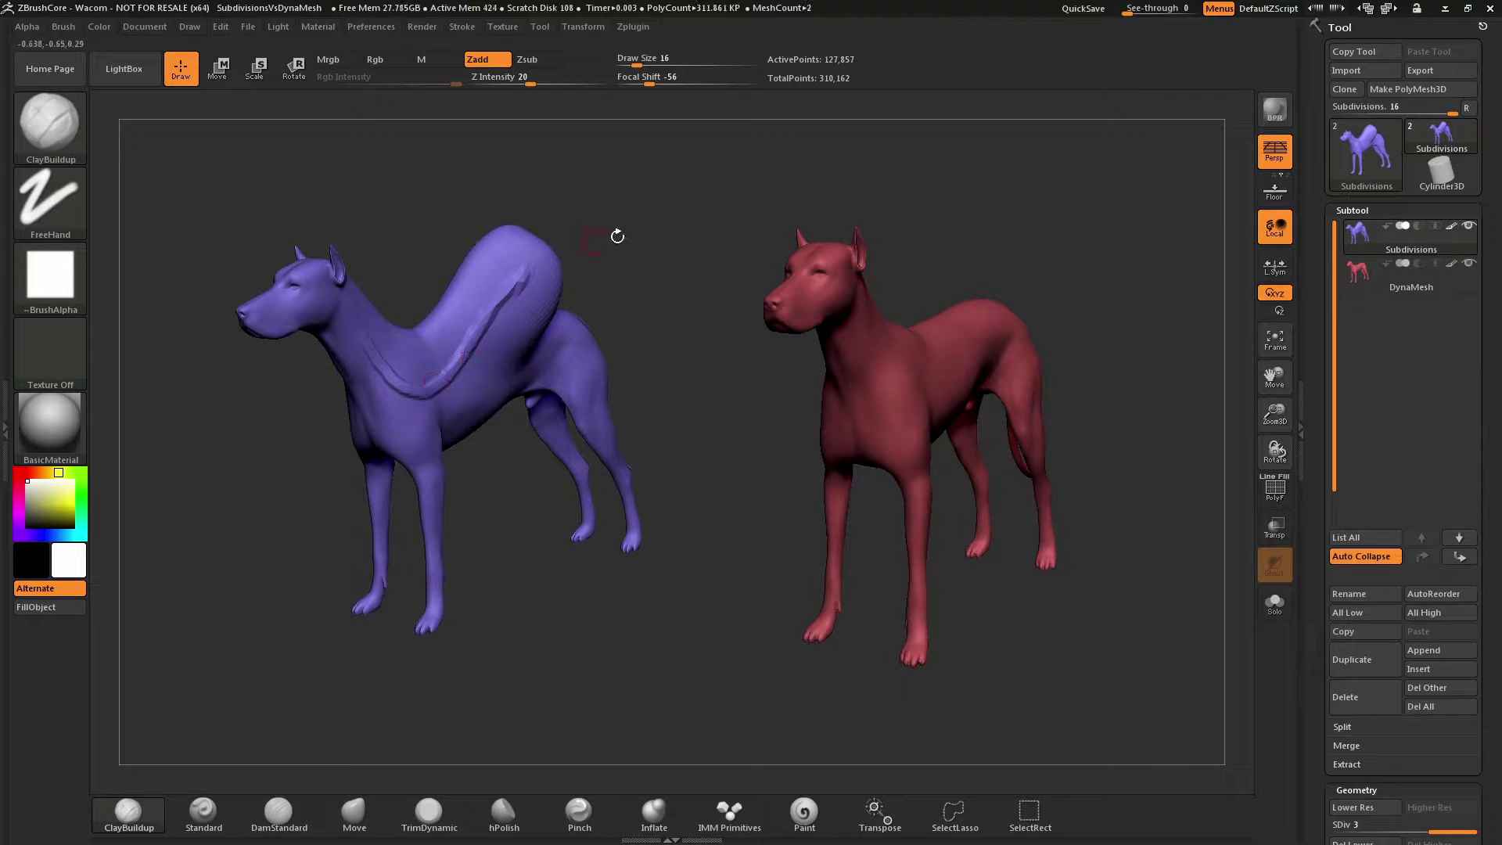
left_click_drag(618, 235, 590, 273)
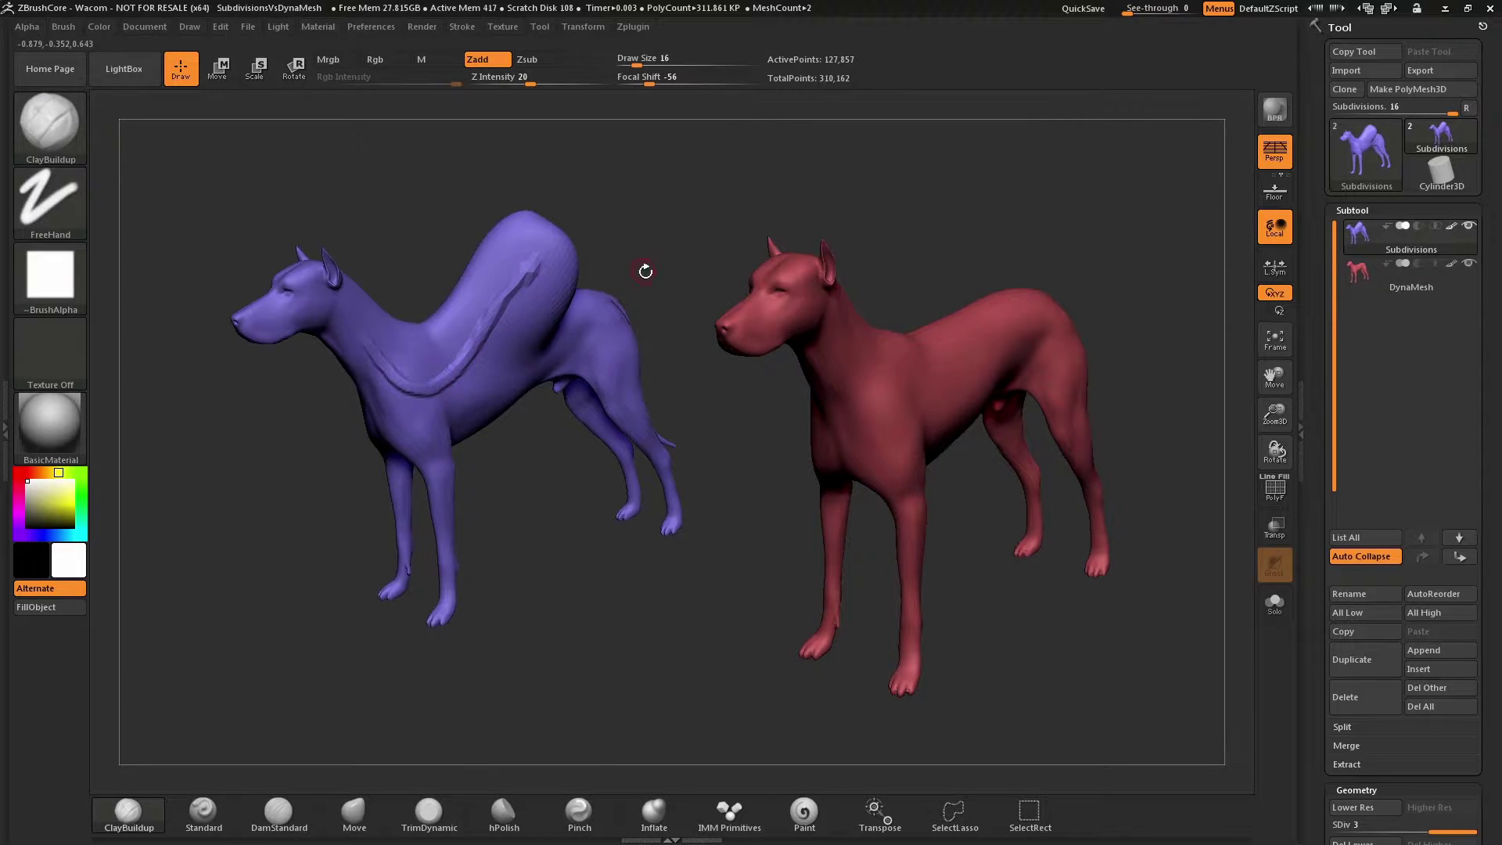
left_click_drag(646, 271, 612, 269)
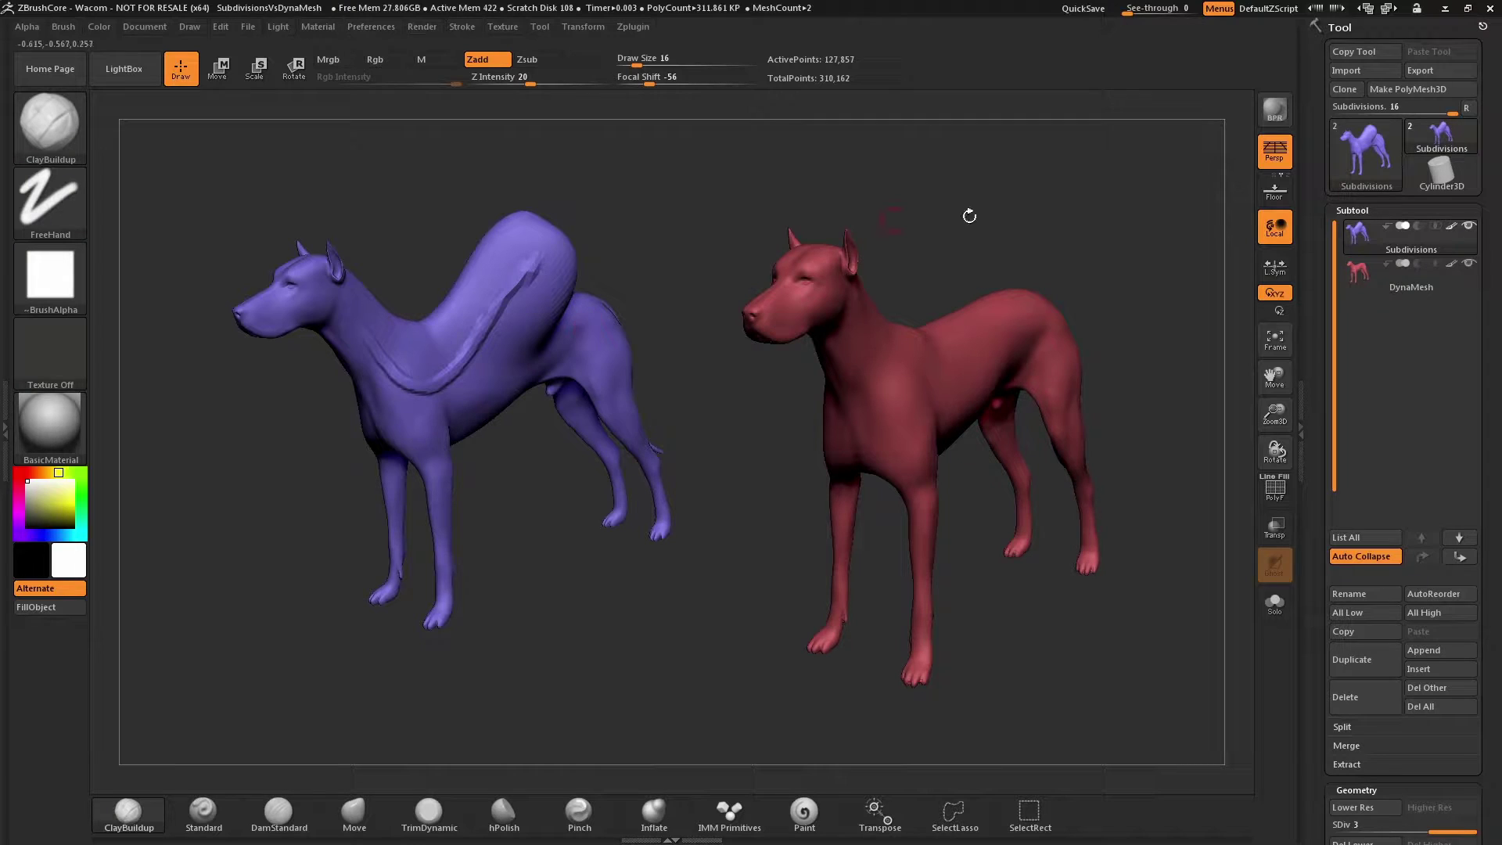
left_click_drag(1321, 373, 1319, 214)
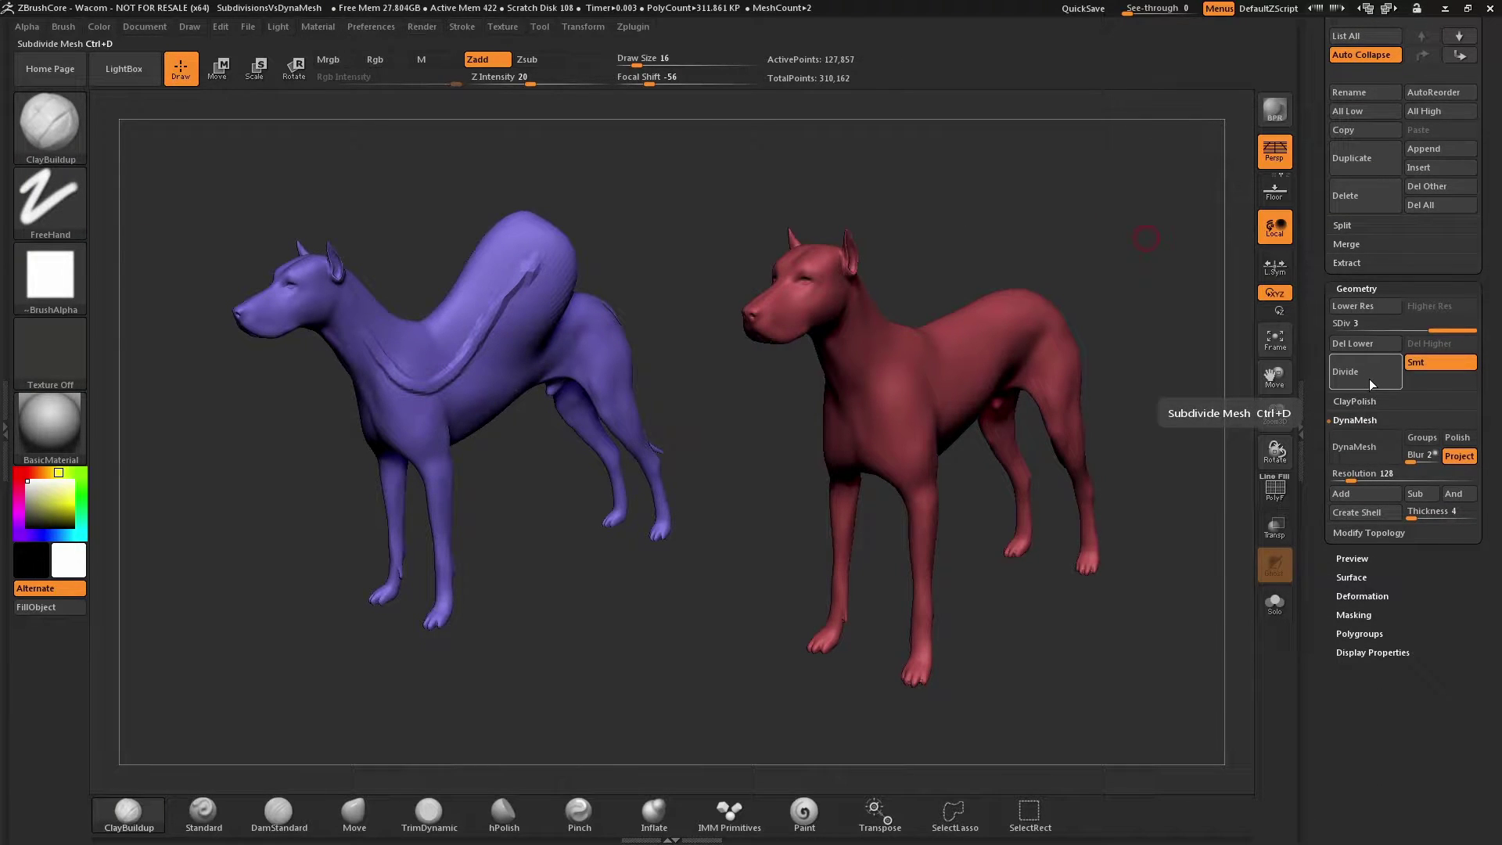
left_click(1369, 379)
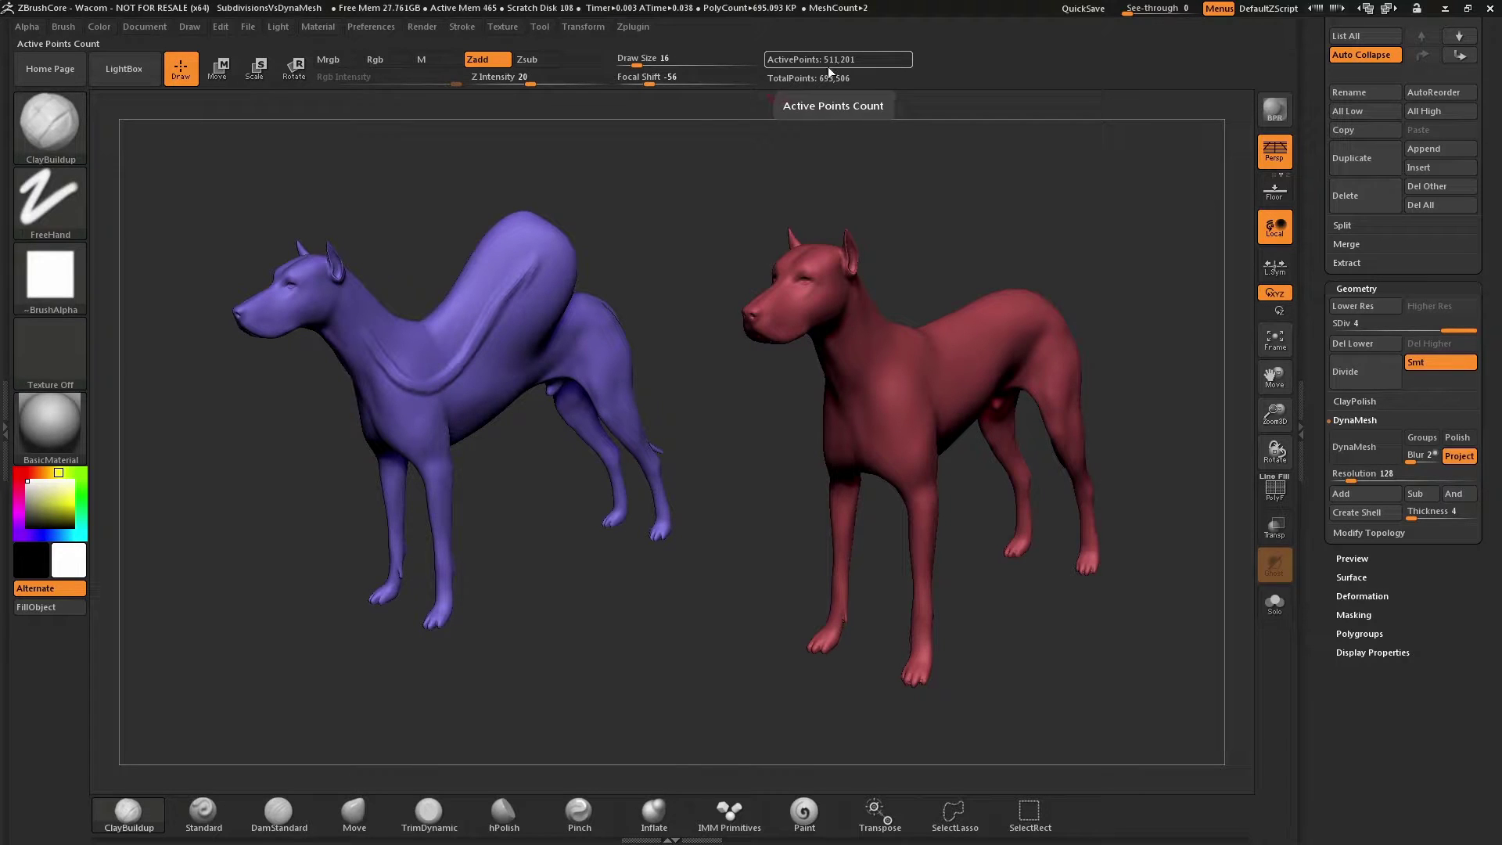
Stretch the top of the blue dog's hump higher and wider using the Move brush at draw size 83.
key("b")
key("m")
key("v")
mouse_move(513, 235)
left_mouse_down()
mouse_move(493, 184)
mouse_move(588, 196)
mouse_move(603, 230)
left_mouse_up()
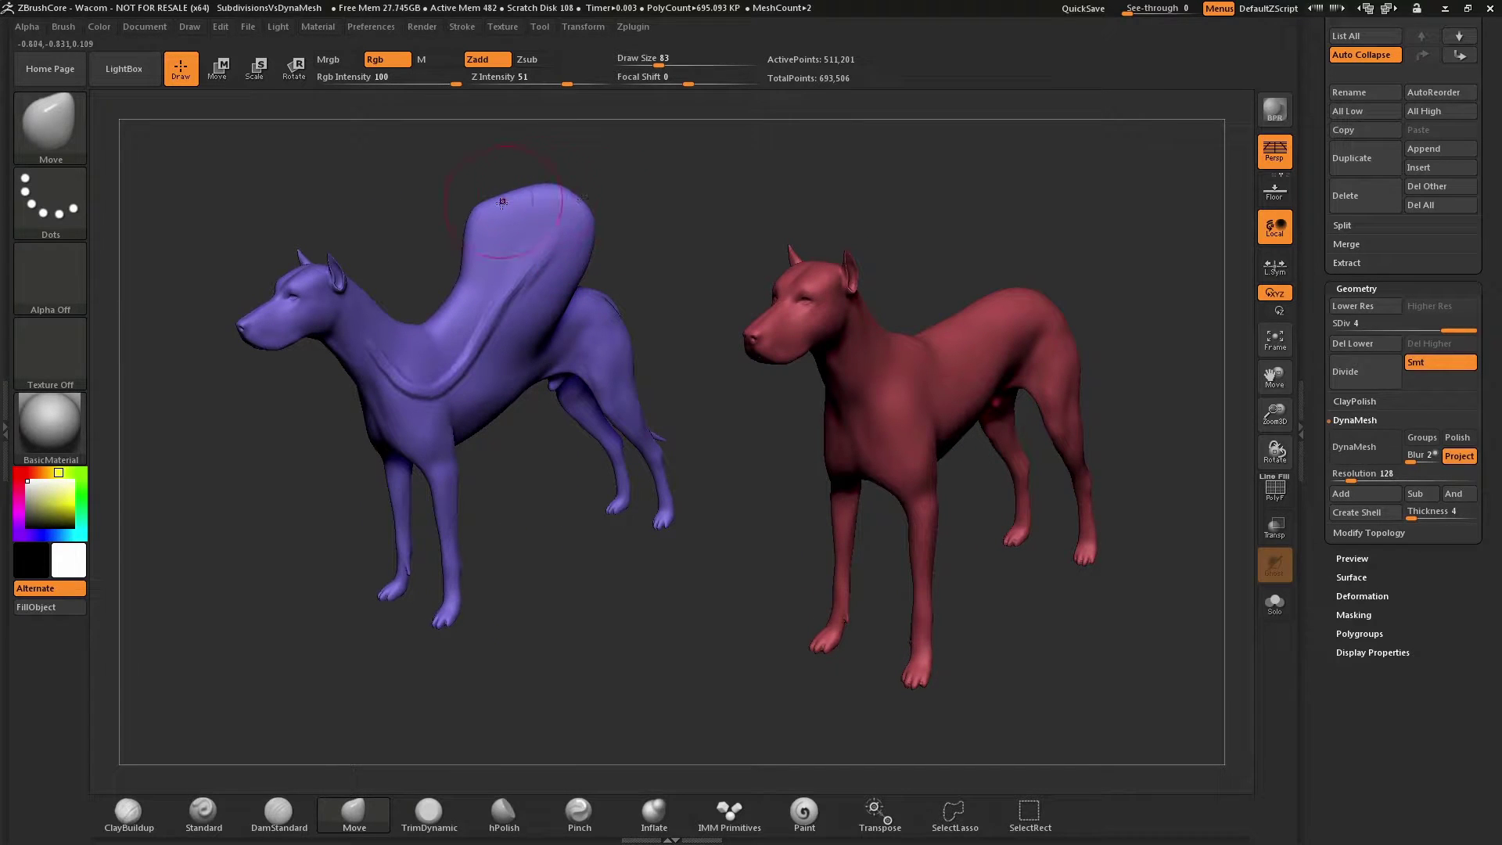
left_click_drag(502, 203, 507, 186)
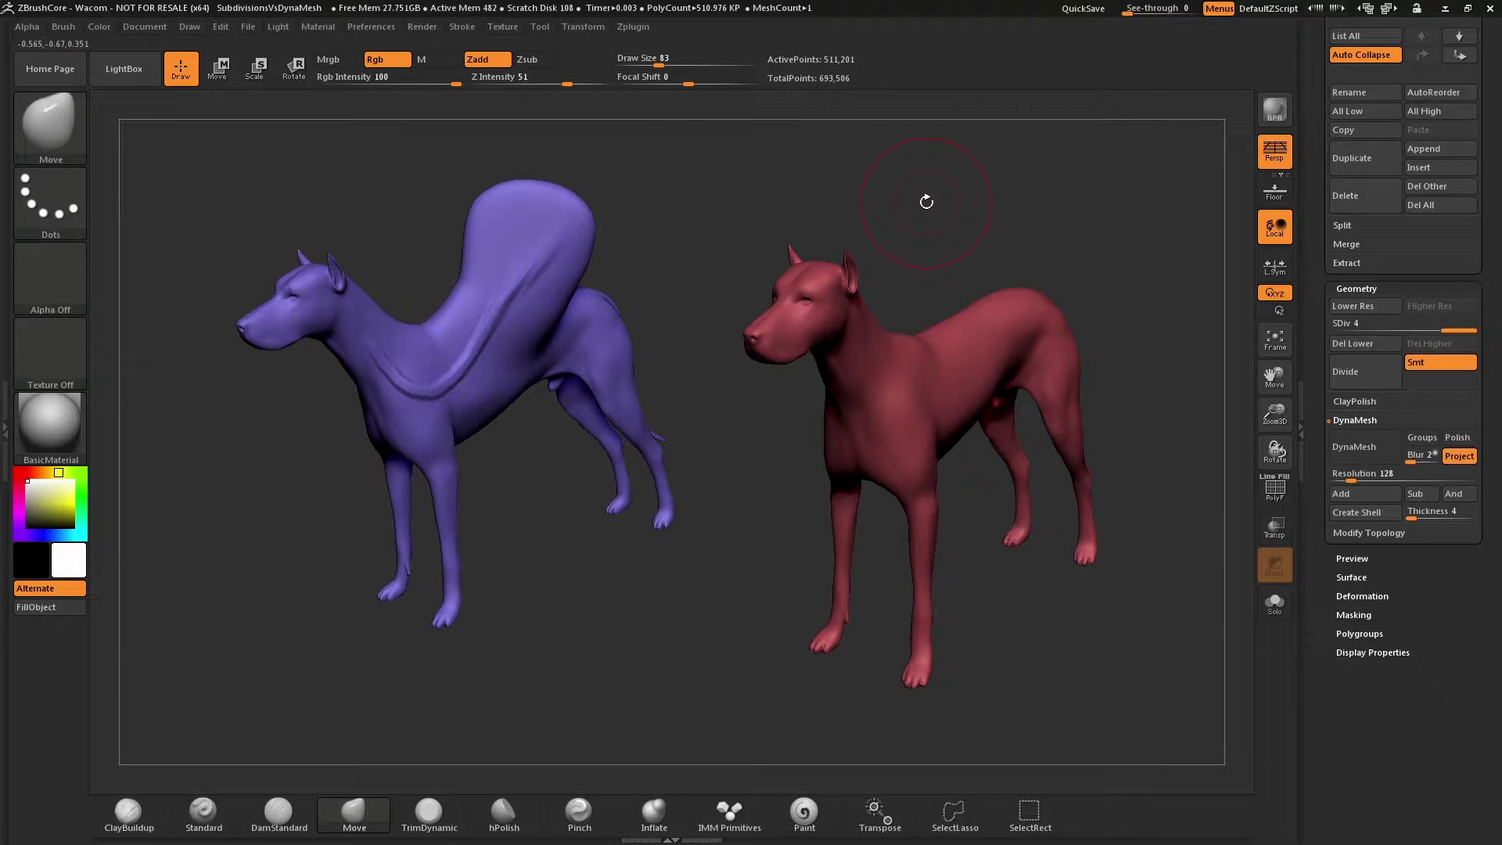
Select the red DynaMesh dog and pull its back up into a tall hump with the Move brush.
left_click(1001, 403, "alt")
left_click_drag(1060, 311, 1007, 295)
right_click_drag(835, 313, 836, 356)
right_click_drag(860, 302, 854, 341)
mouse_move(855, 342)
left_mouse_down()
mouse_move(967, 226)
mouse_move(913, 195)
mouse_move(963, 211)
mouse_move(964, 263)
mouse_move(984, 215)
left_mouse_up()
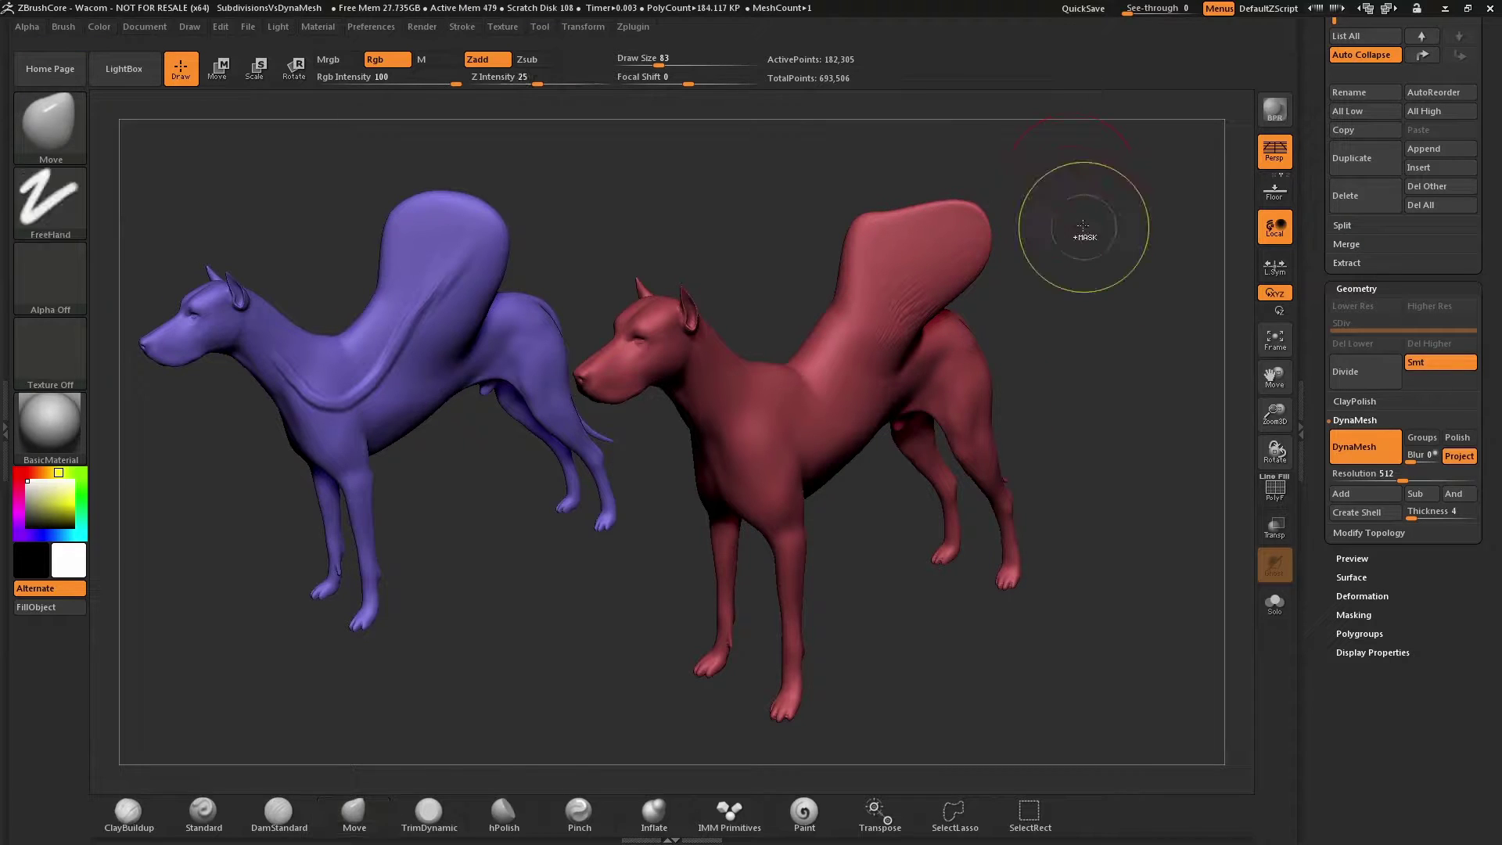
Recalculate the red dog's DynaMesh and smooth the stretched side of its hump at draw size 37.
left_click_drag(1081, 187, 1193, 363, "ctrl")
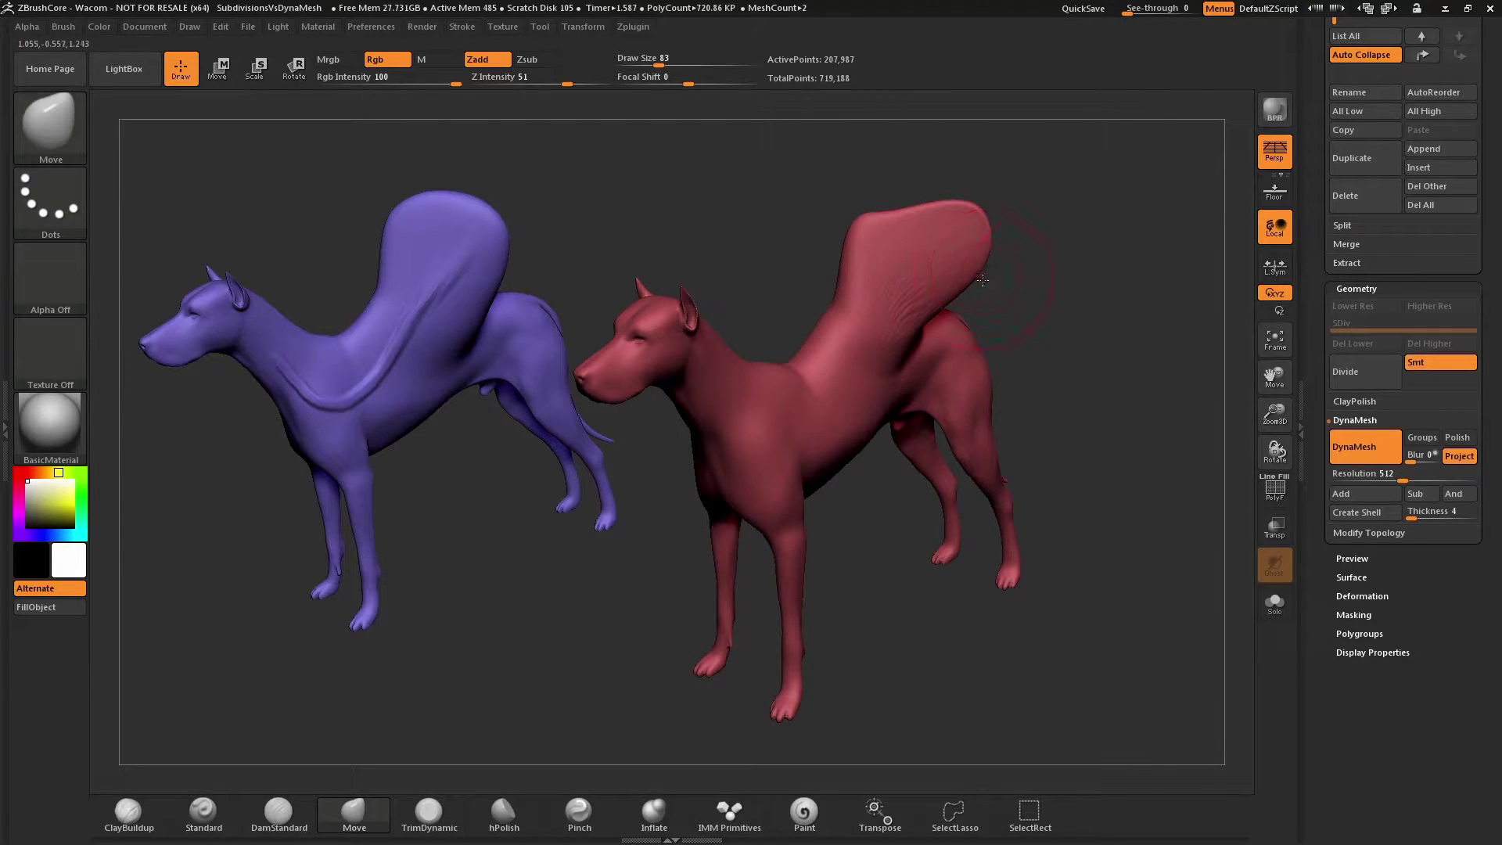
key("s")
left_click(942, 278)
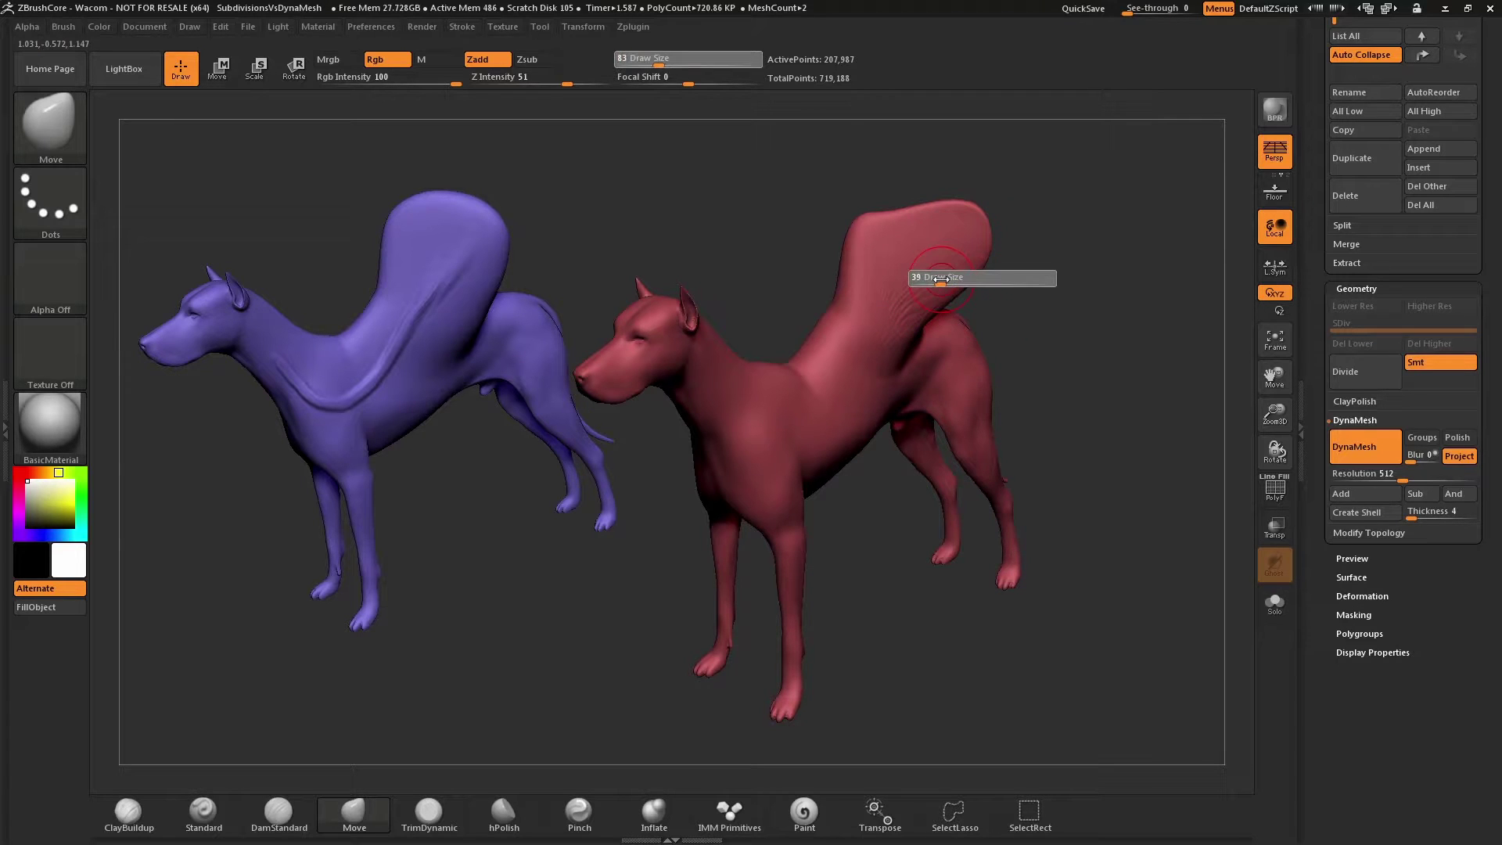
left_click_drag(890, 331, 906, 298, "shift")
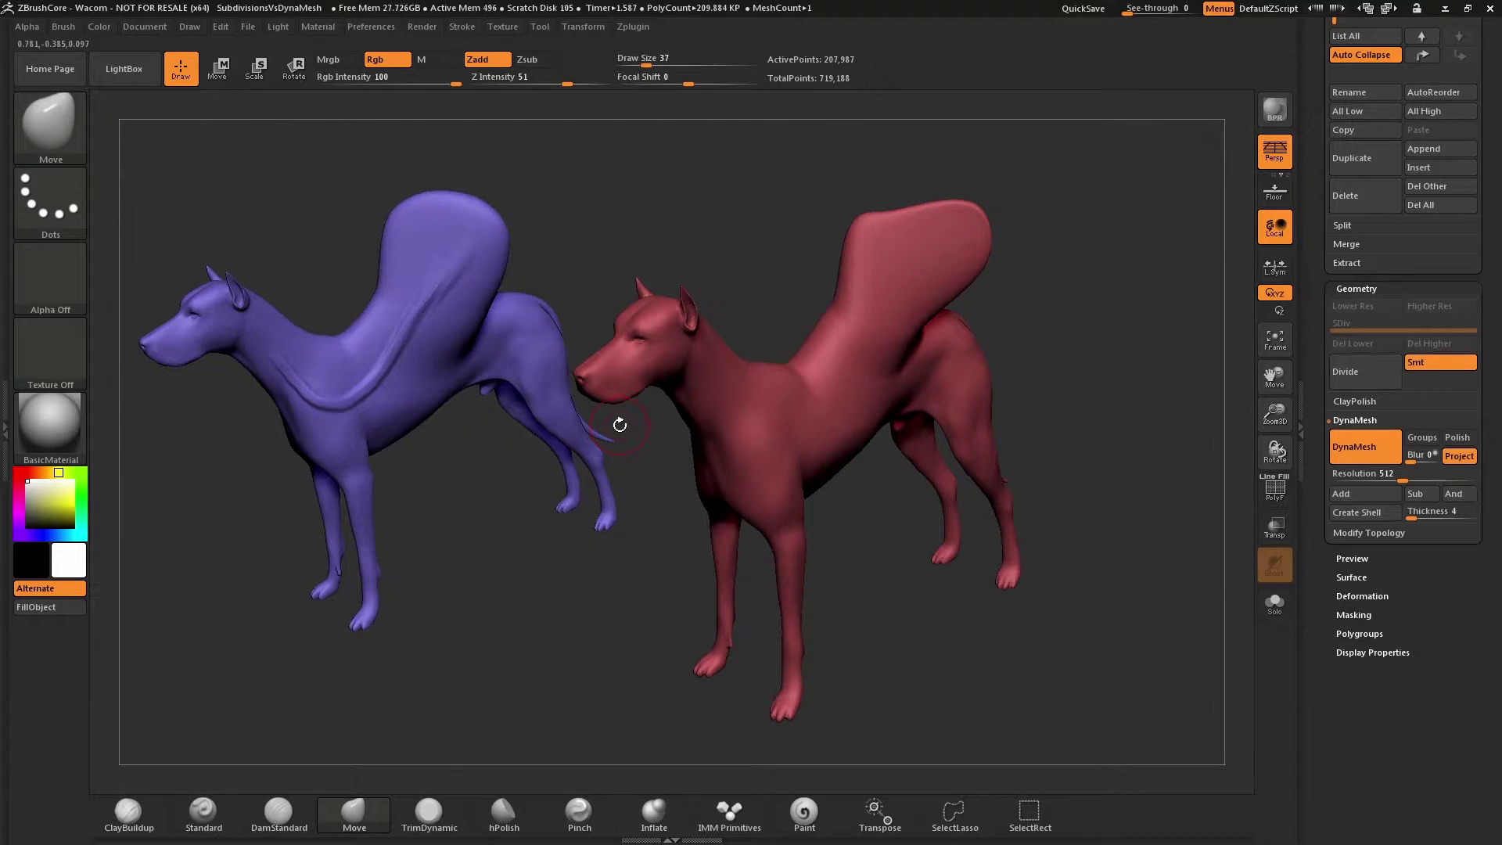
Sculpt a curved ClayBuildup ridge at draw size 22 along the side of the red dog's hump.
left_click(139, 811)
key("s")
mouse_move(837, 397)
left_mouse_down()
mouse_move(845, 410)
mouse_move(961, 236)
left_mouse_up()
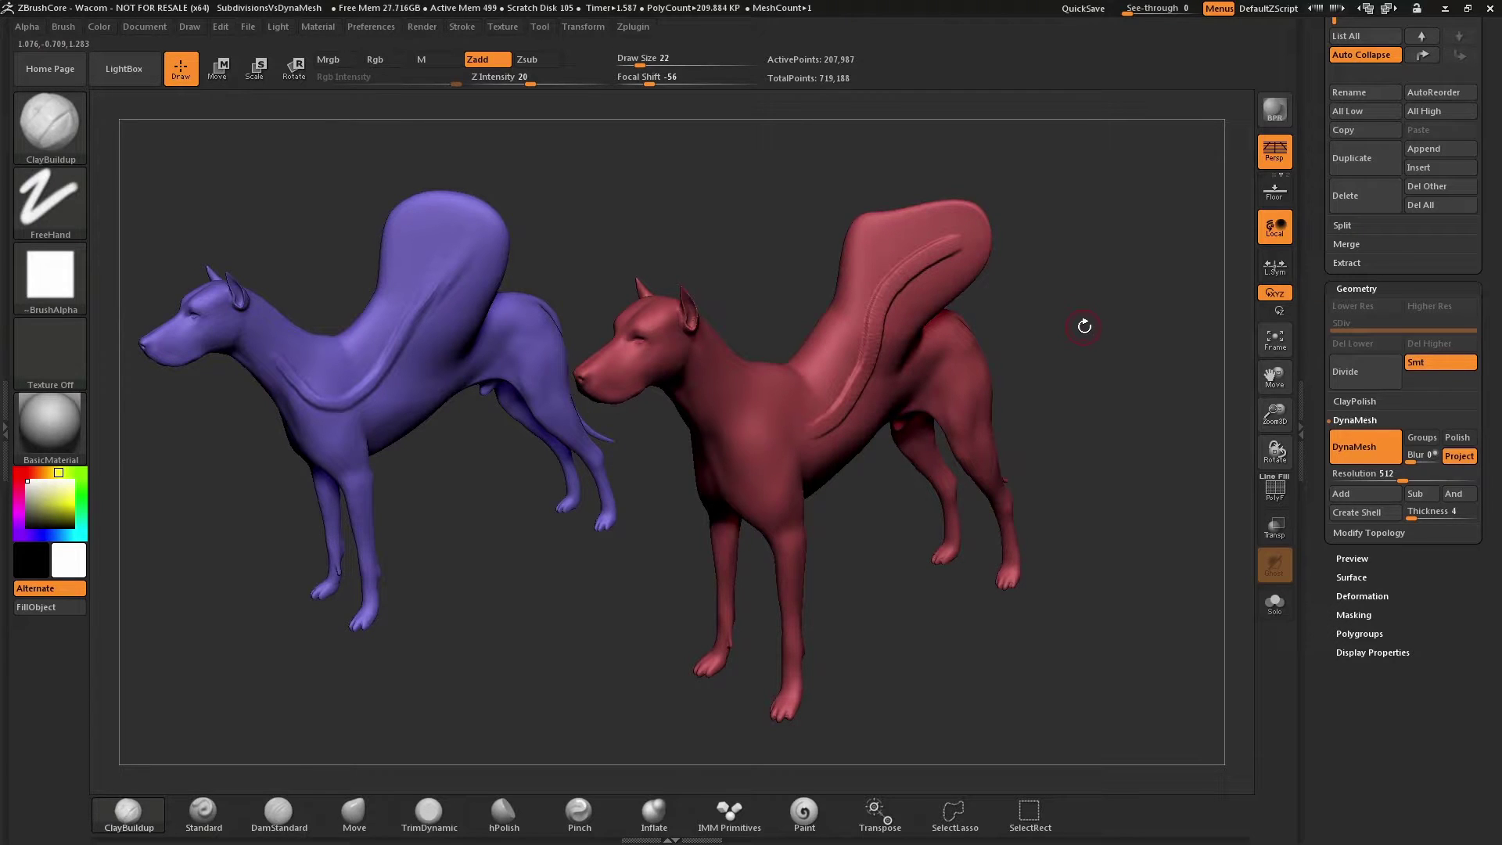
Insert three spheres on the red dog's shoulder, hump and hindquarters using the IMM Primitives brush.
left_click_drag(1083, 339, 1049, 326)
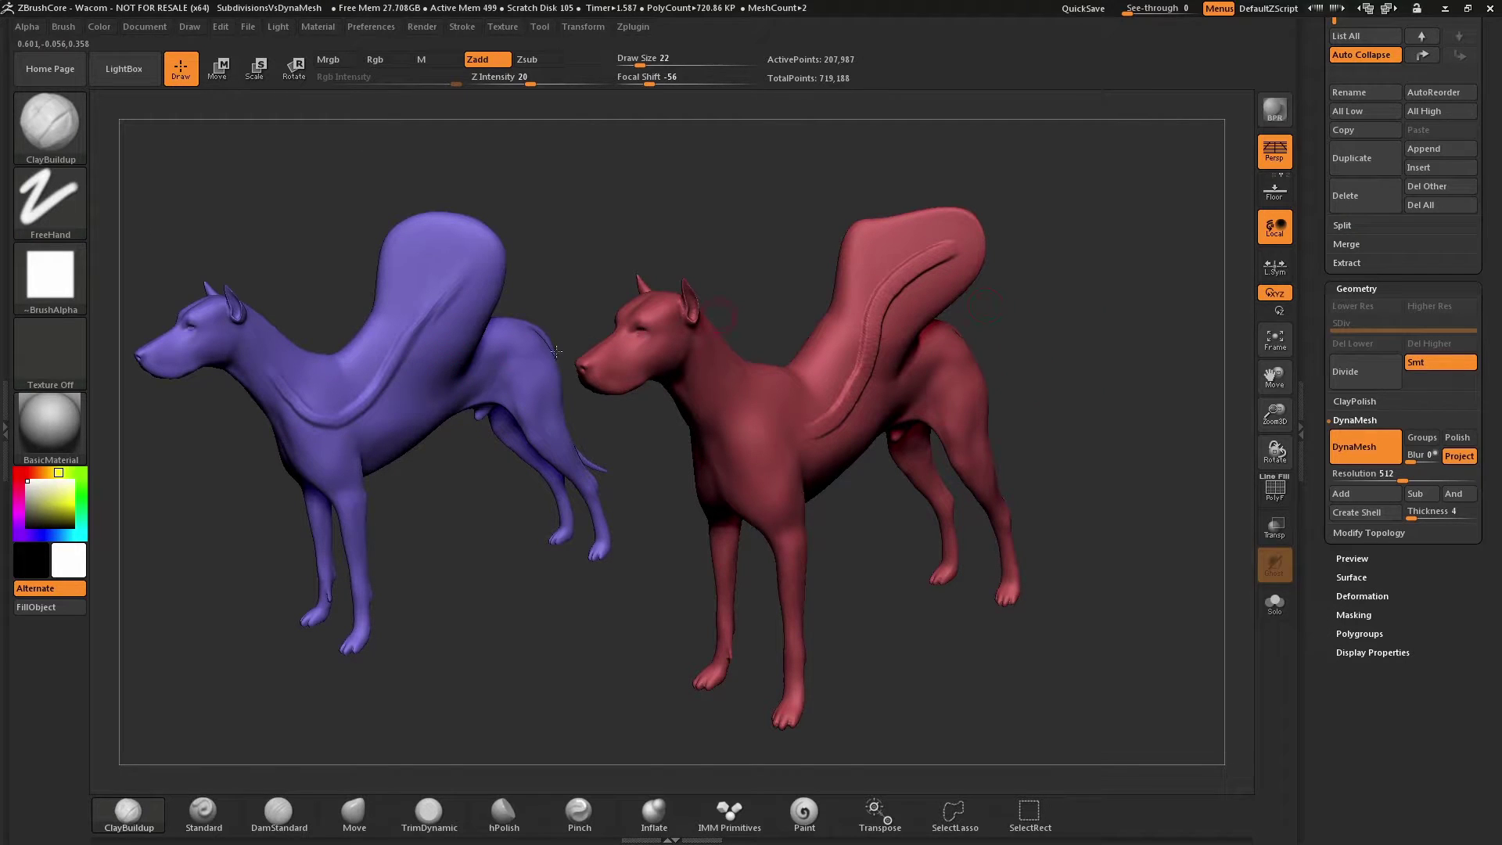
left_click_drag(1076, 302, 1061, 332)
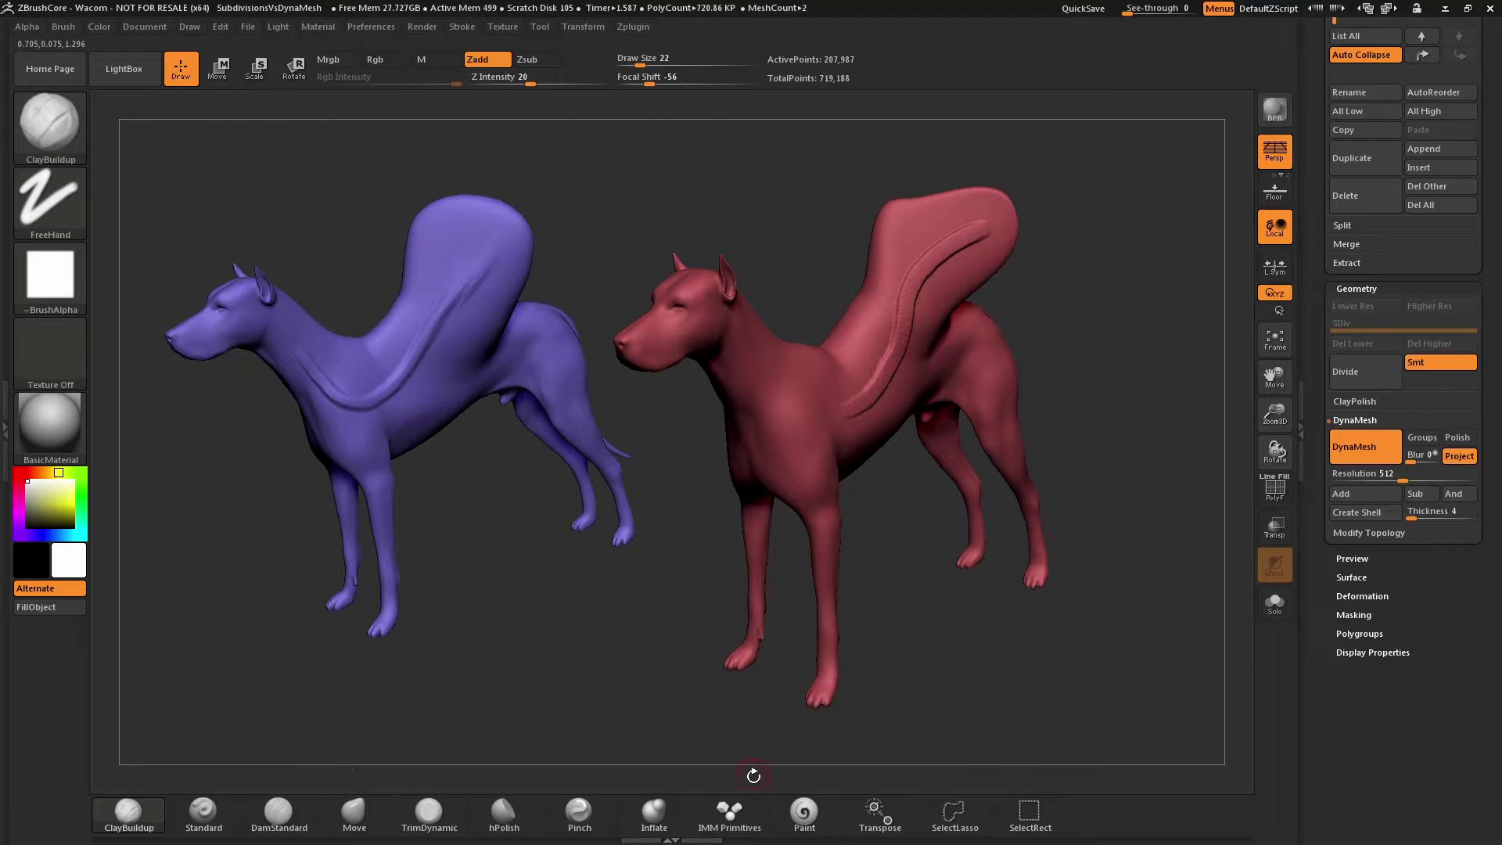
left_click(735, 821)
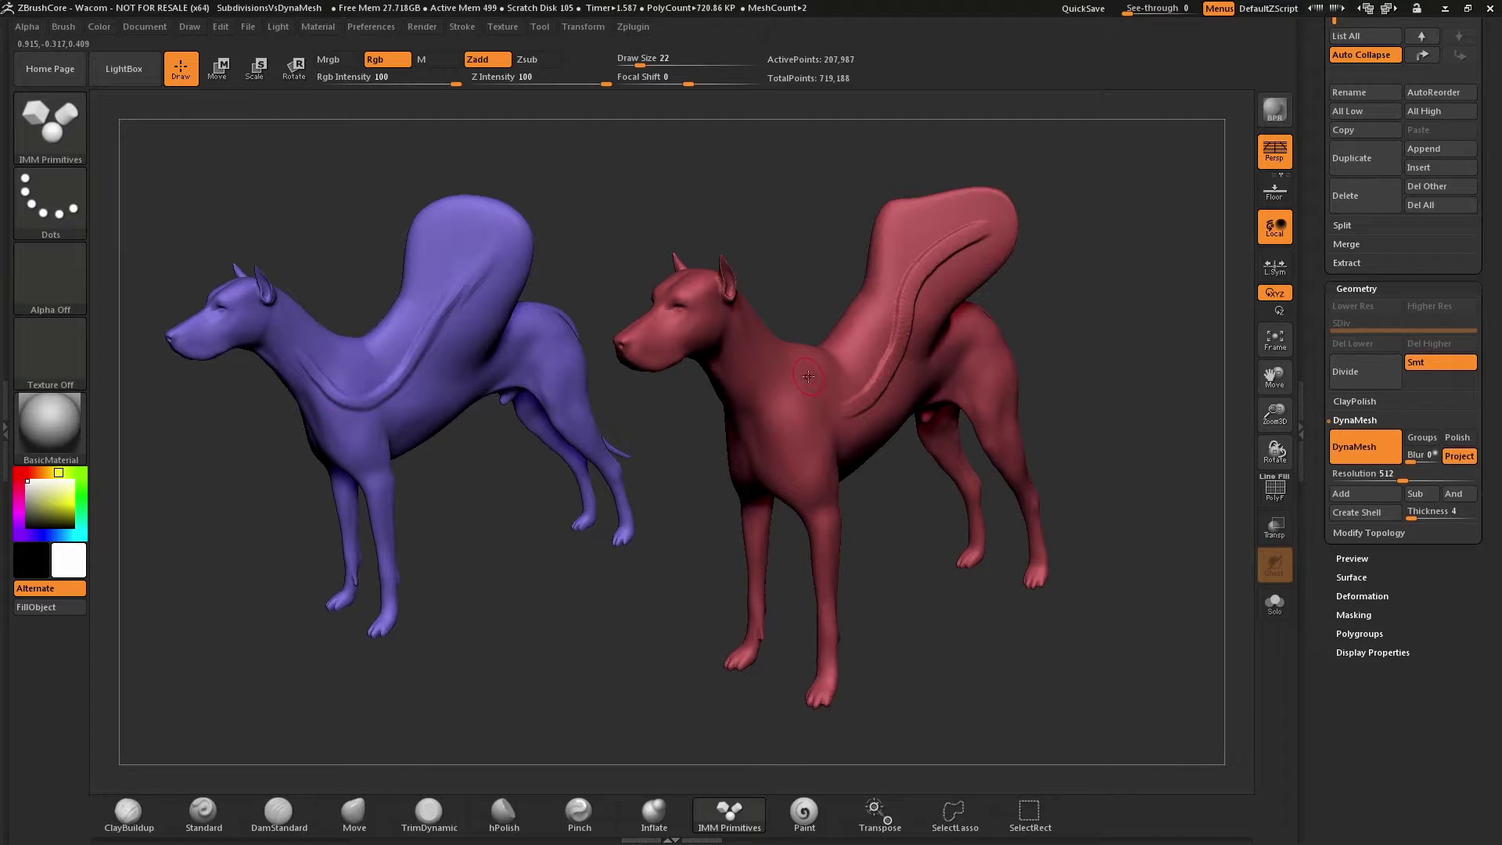
left_click_drag(808, 376, 847, 400)
left_click_drag(953, 277, 995, 397)
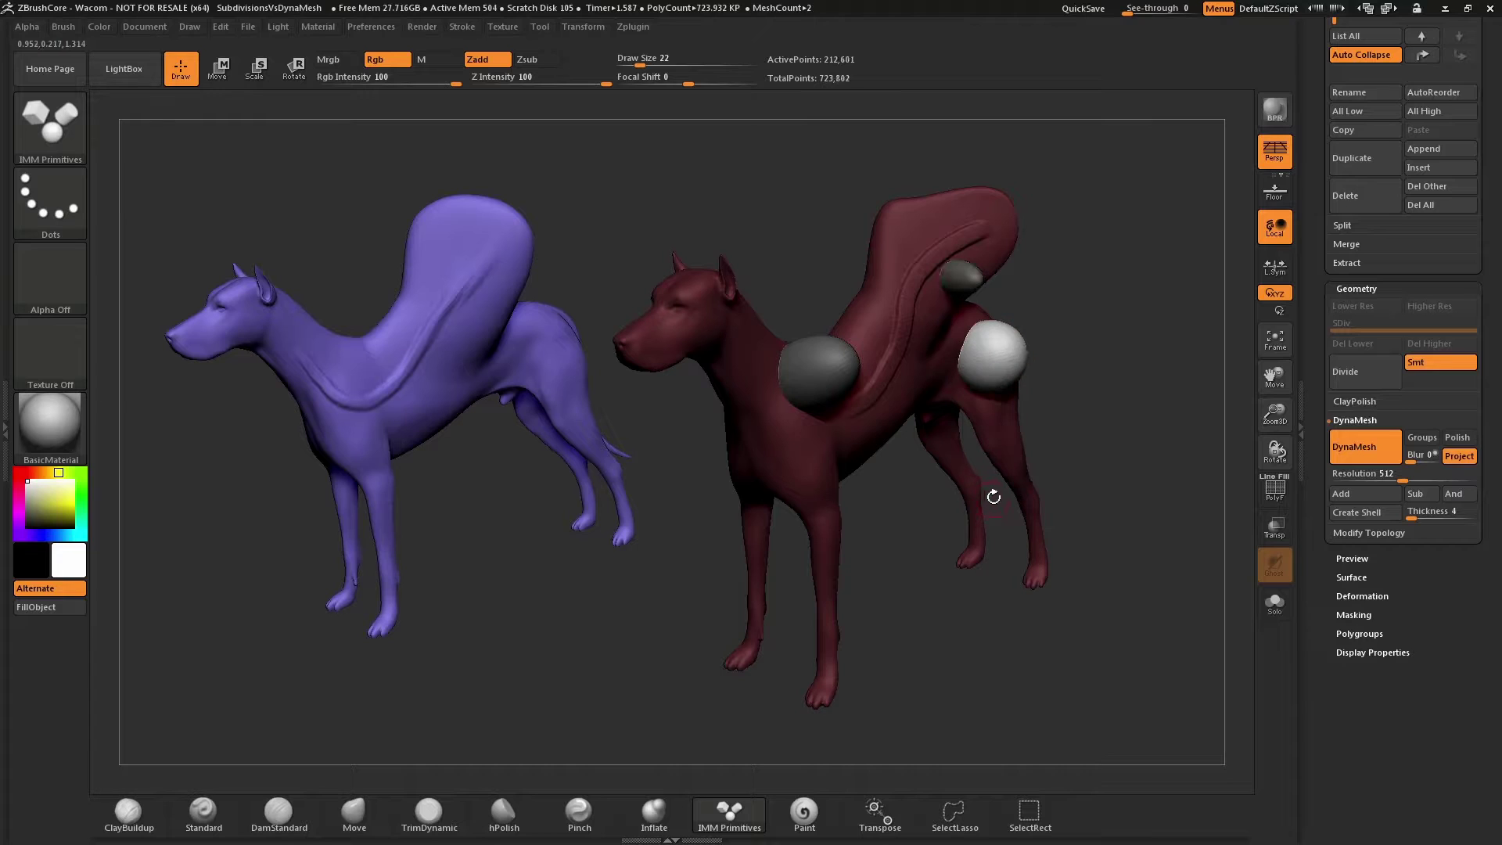
Select the purple subdivision dog and try to insert a primitive on its hump with the IMM Primitives brush.
left_click(567, 374, "alt")
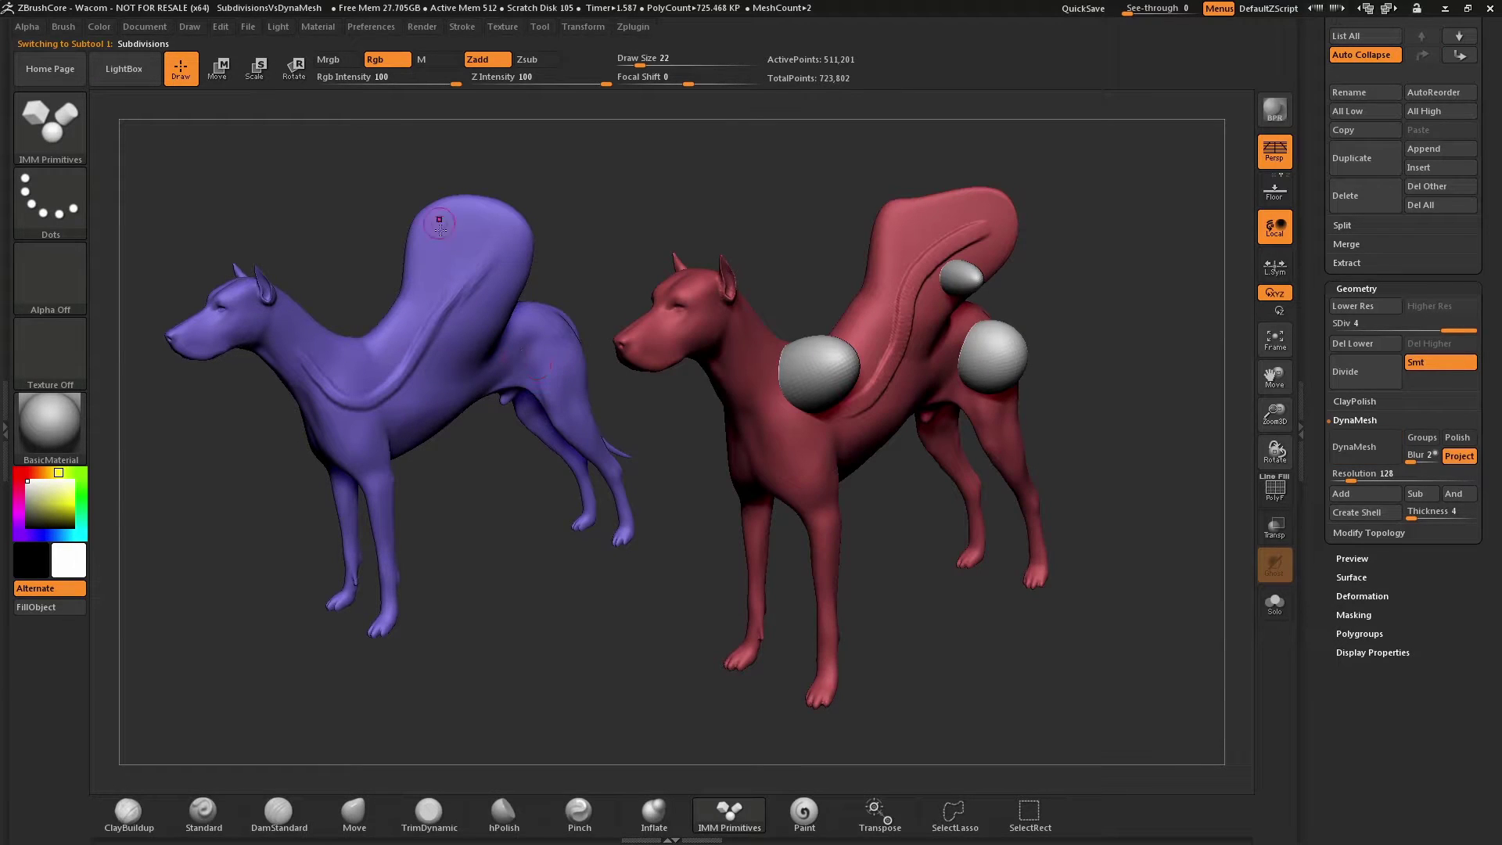
left_click(447, 254)
Recalculate the red dog's DynaMesh to fuse the three inserted spheres into its body, and smooth the shoulder sphere's seam.
left_click(936, 364, "alt")
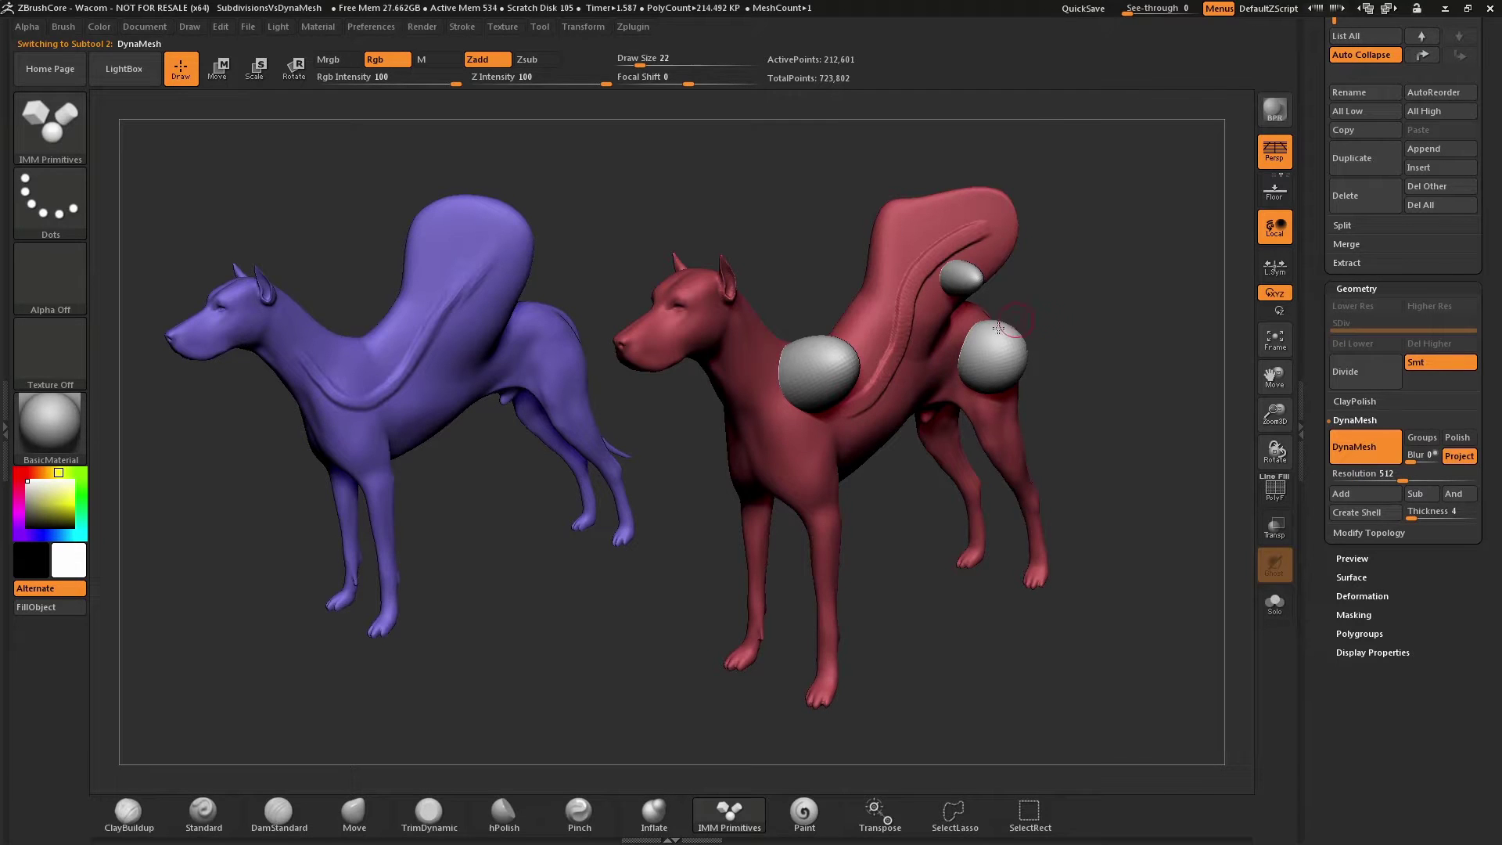
left_click_drag(1050, 309, 1150, 417)
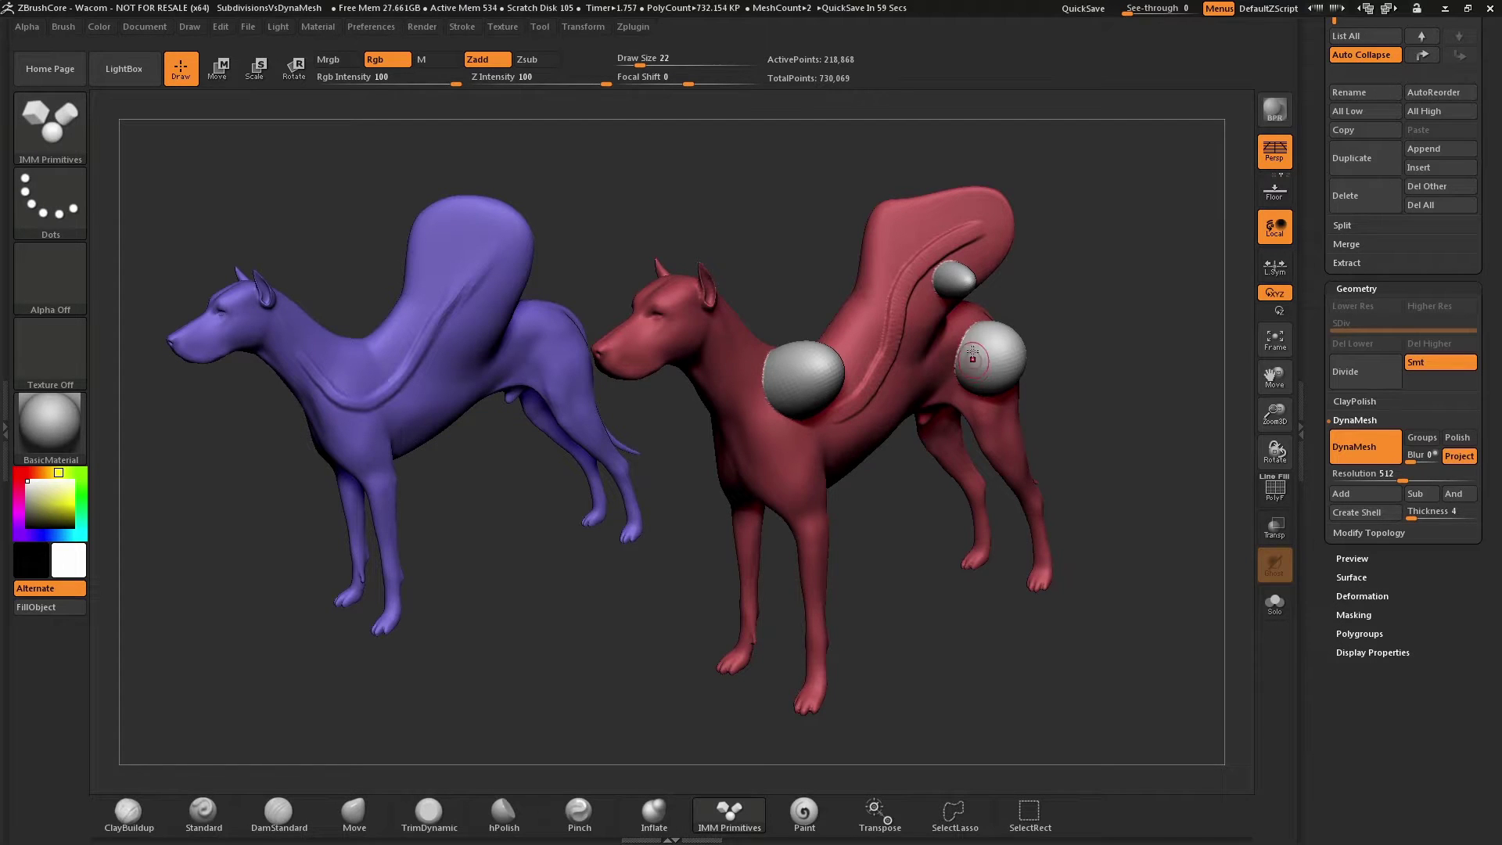
mouse_move(1084, 275)
left_mouse_down()
mouse_move(1108, 346)
mouse_move(1080, 258)
left_mouse_up()
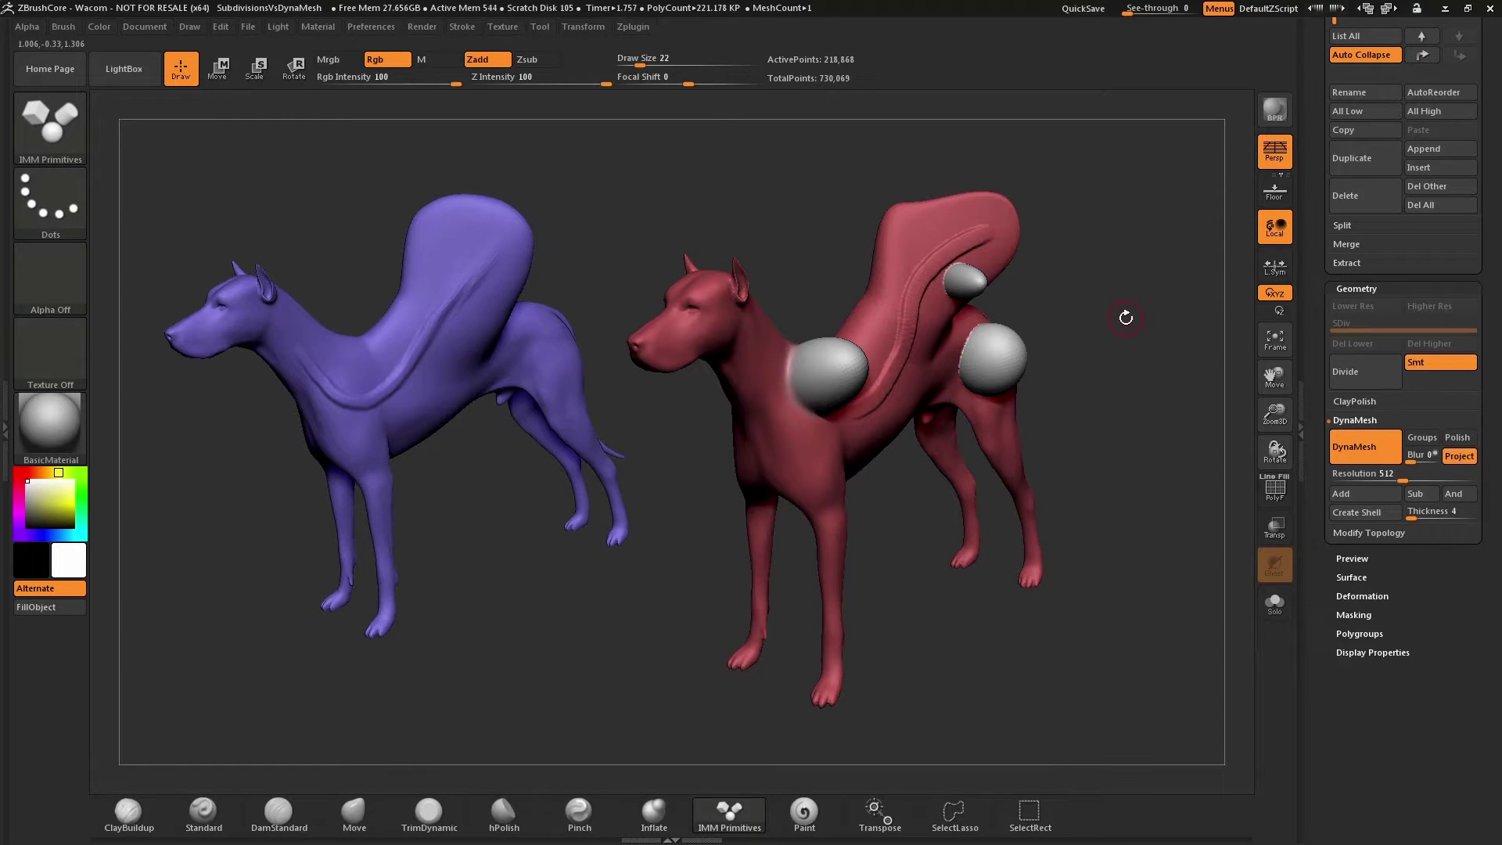
left_click_drag(1126, 318, 873, 418)
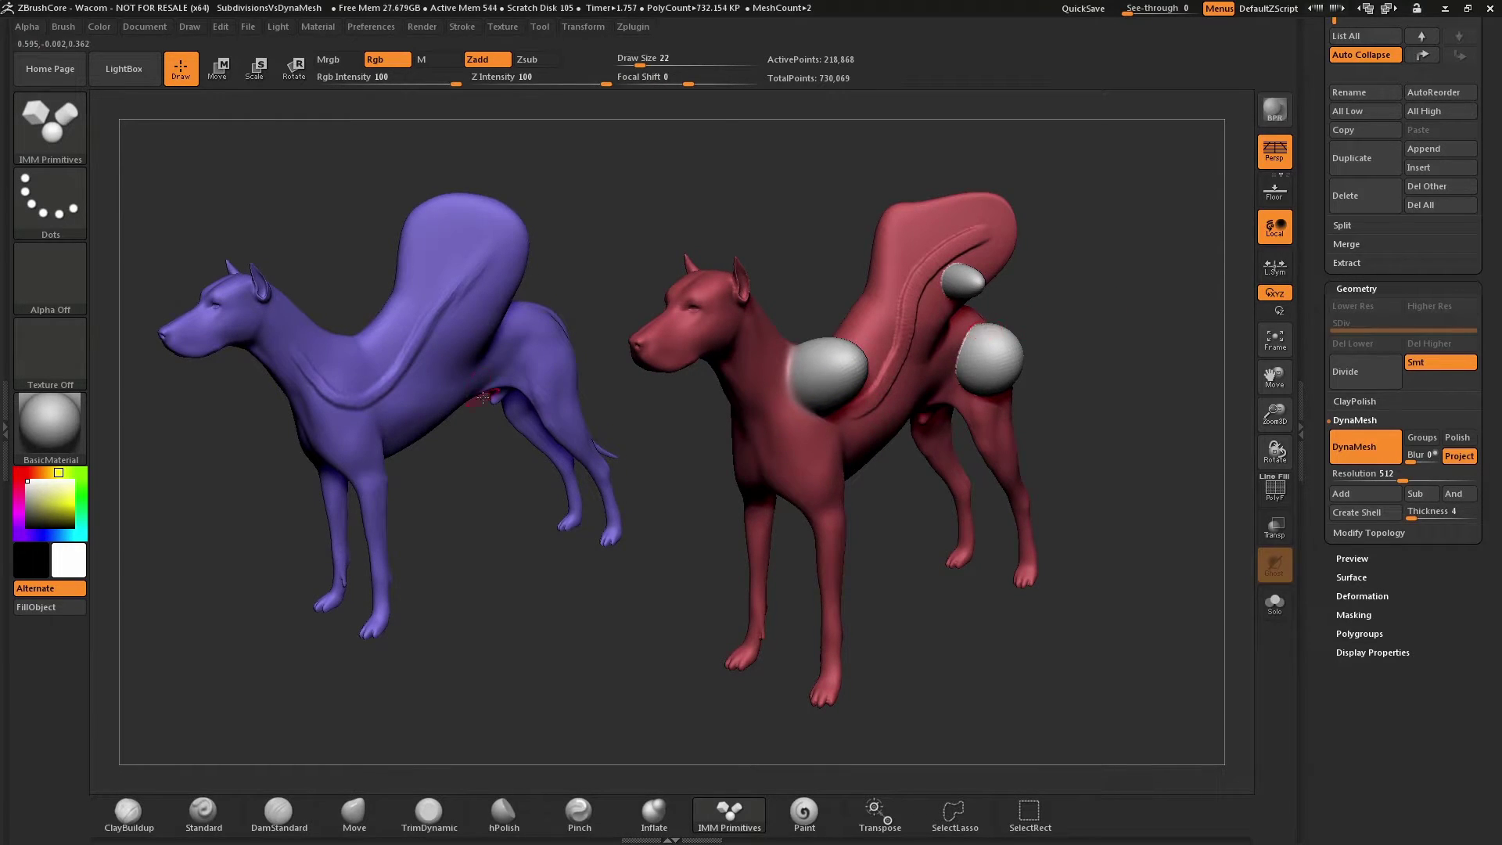
left_click_drag(516, 527, 514, 509)
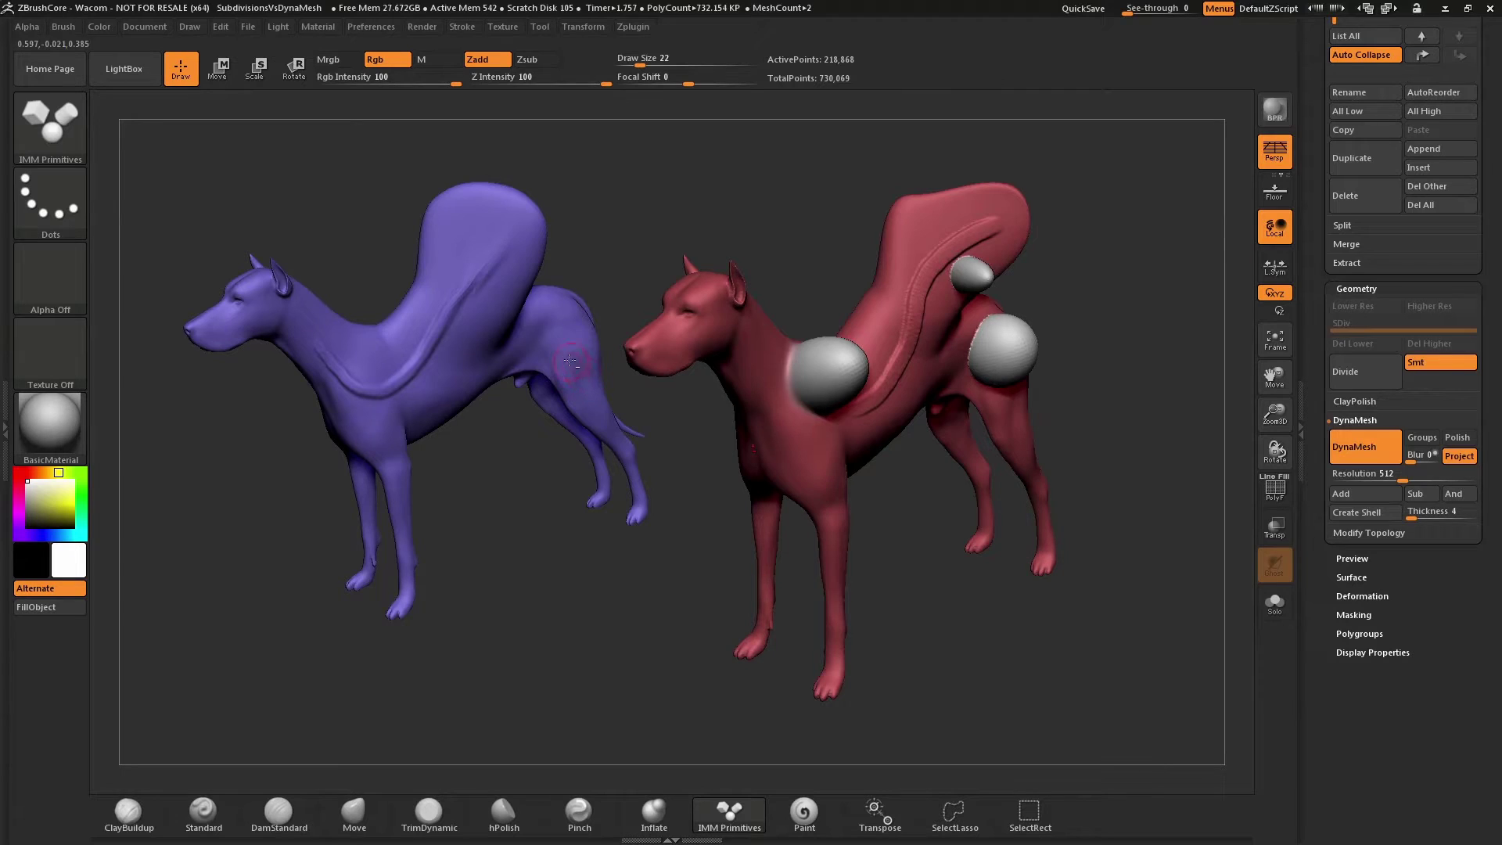
Lower the purple dog to subdivision level 1 and pull its belly fuller with the Move brush at draw size 116.
left_click(576, 394, "alt")
left_click_drag(1460, 330, 1321, 329)
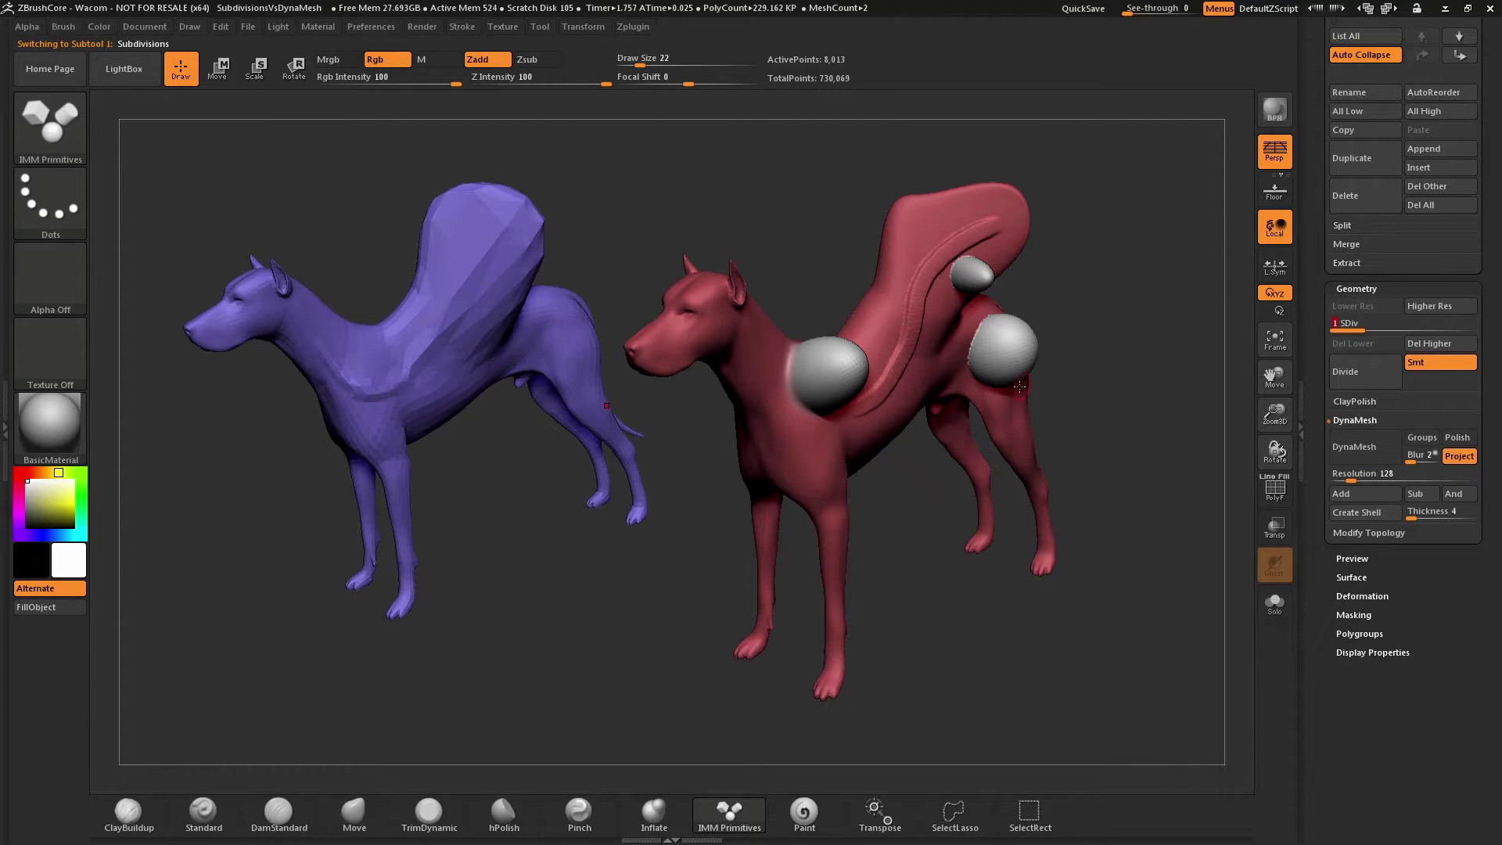
left_click(355, 814)
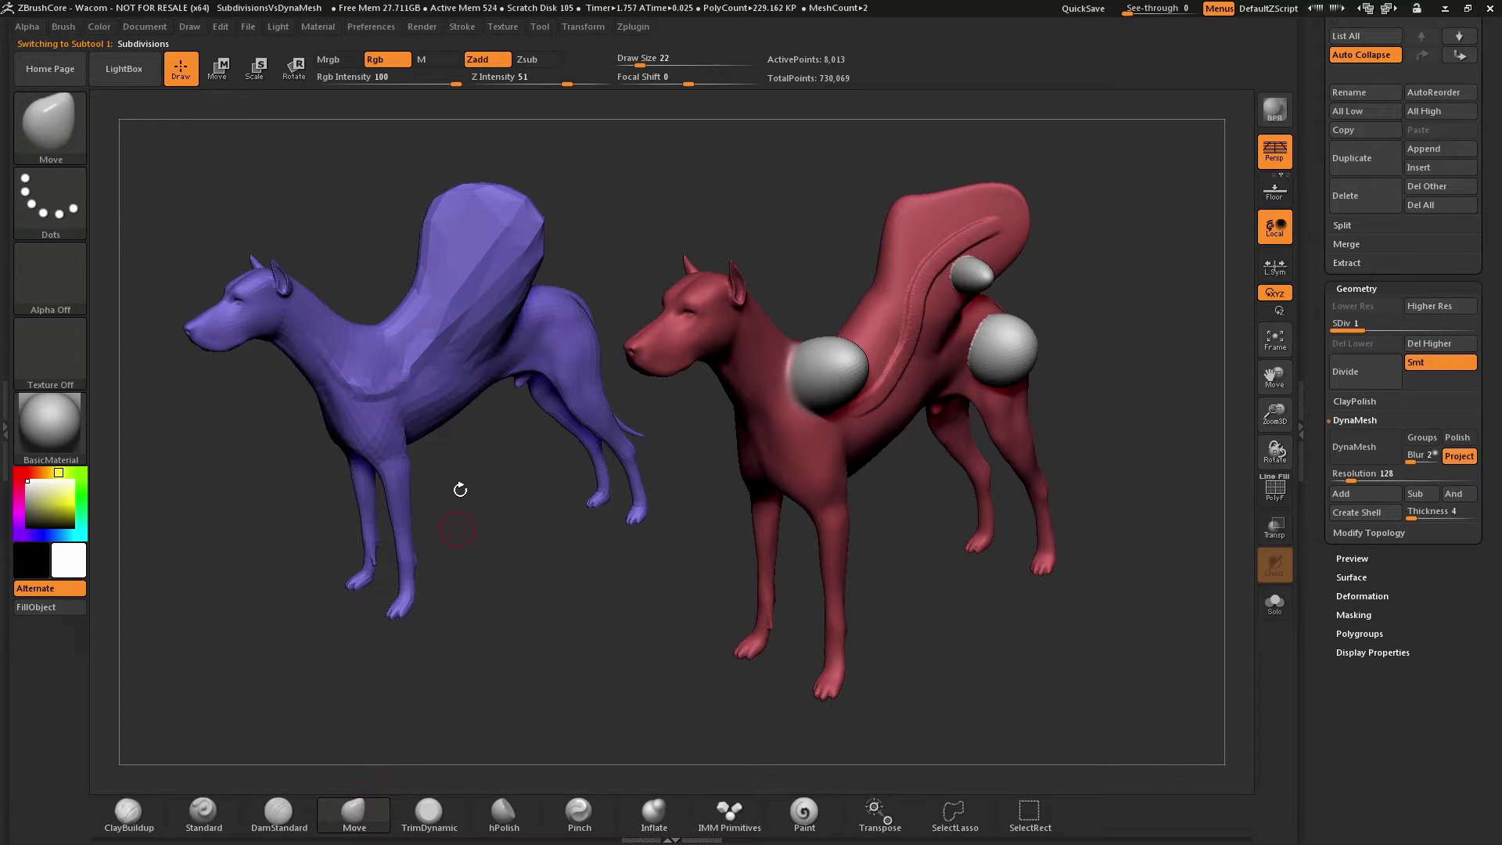
key("s")
left_click_drag(460, 383, 469, 383)
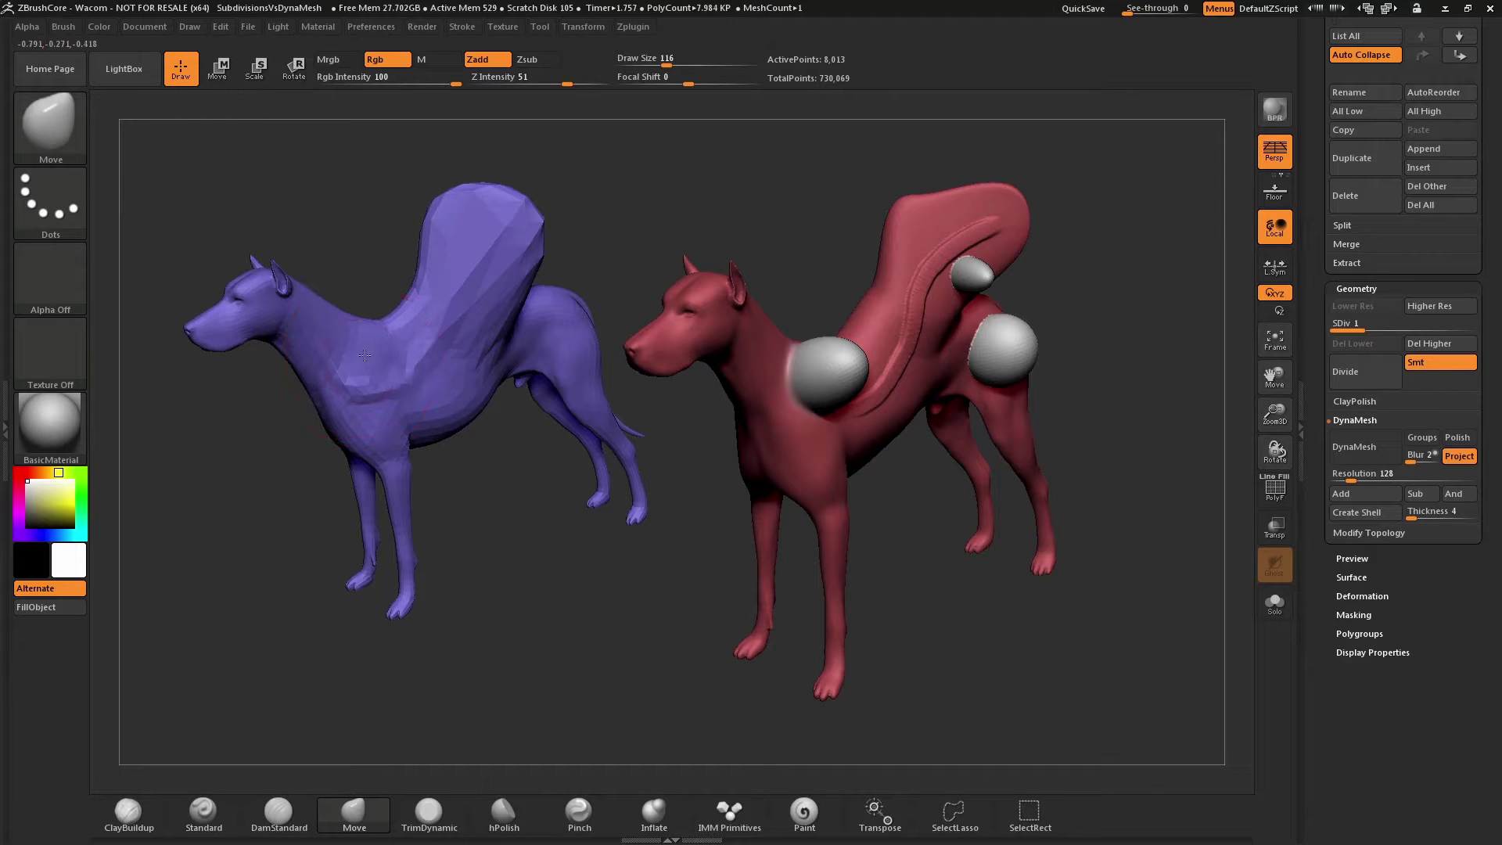
left_click_drag(447, 474, 512, 472)
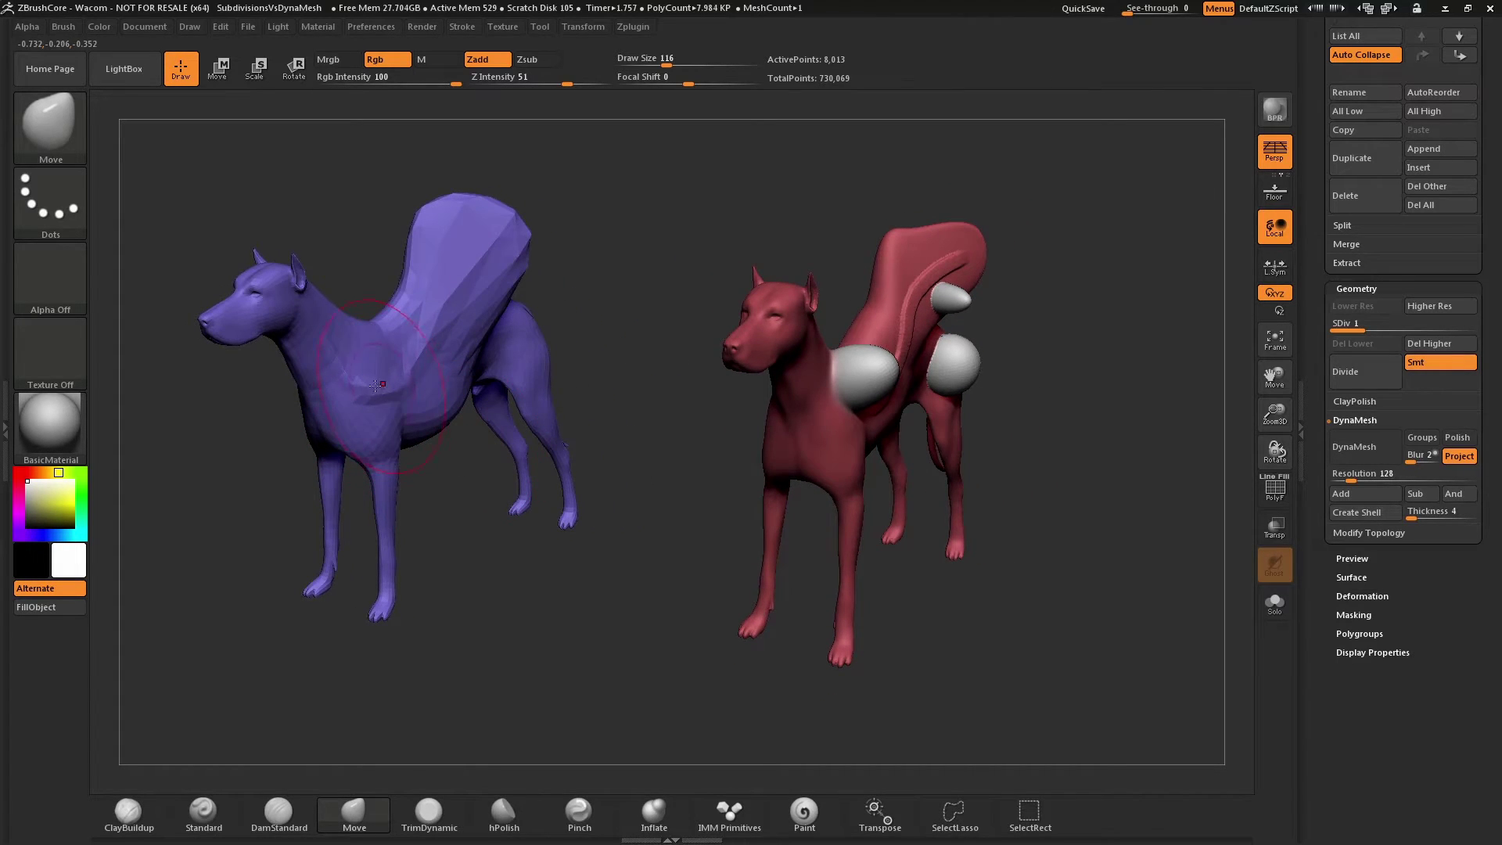
left_click_drag(403, 487, 438, 485)
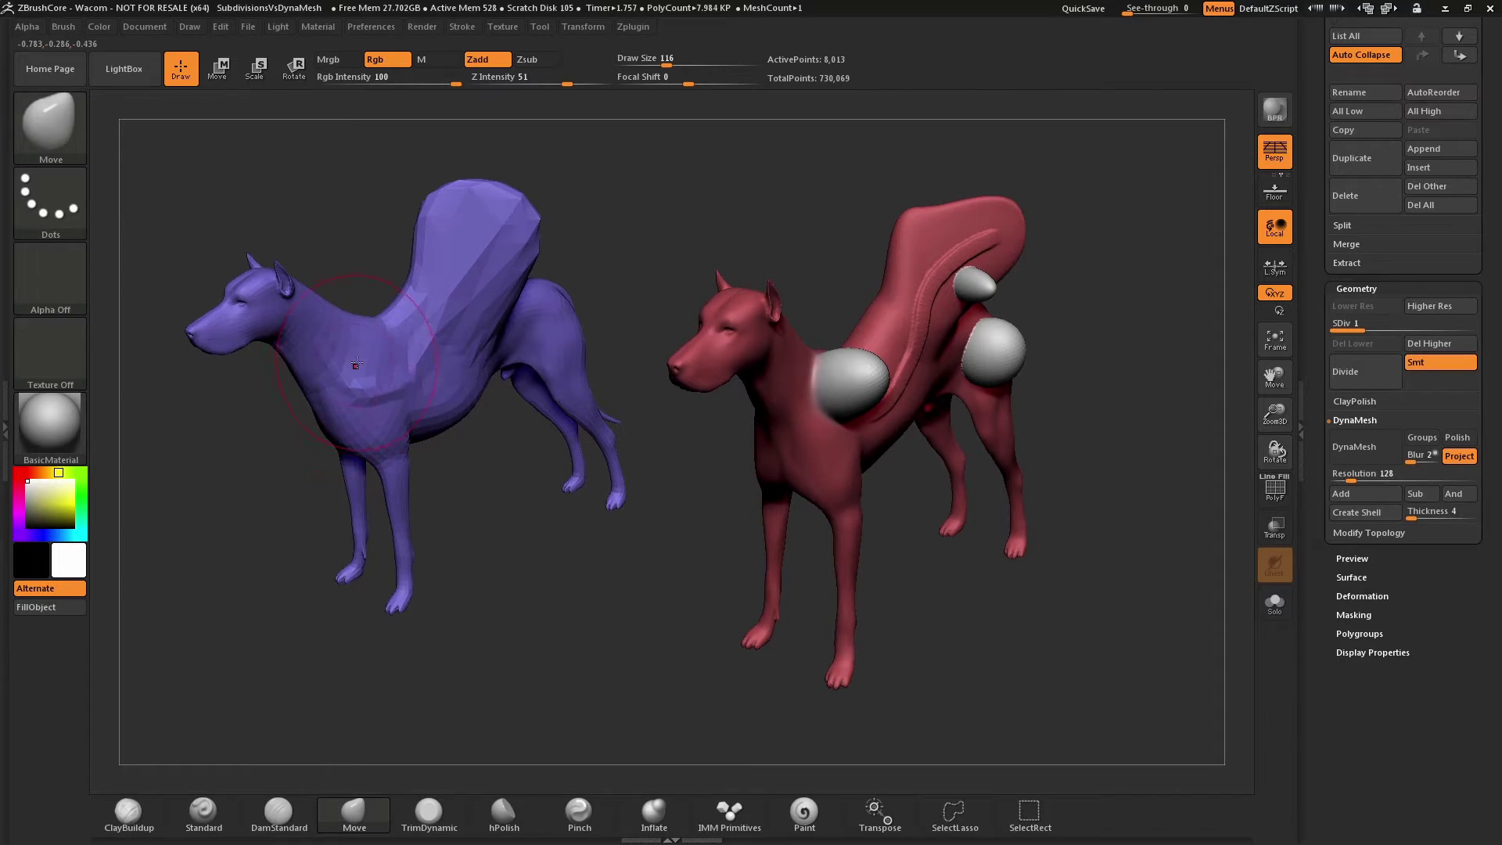
left_click_drag(304, 408, 268, 402)
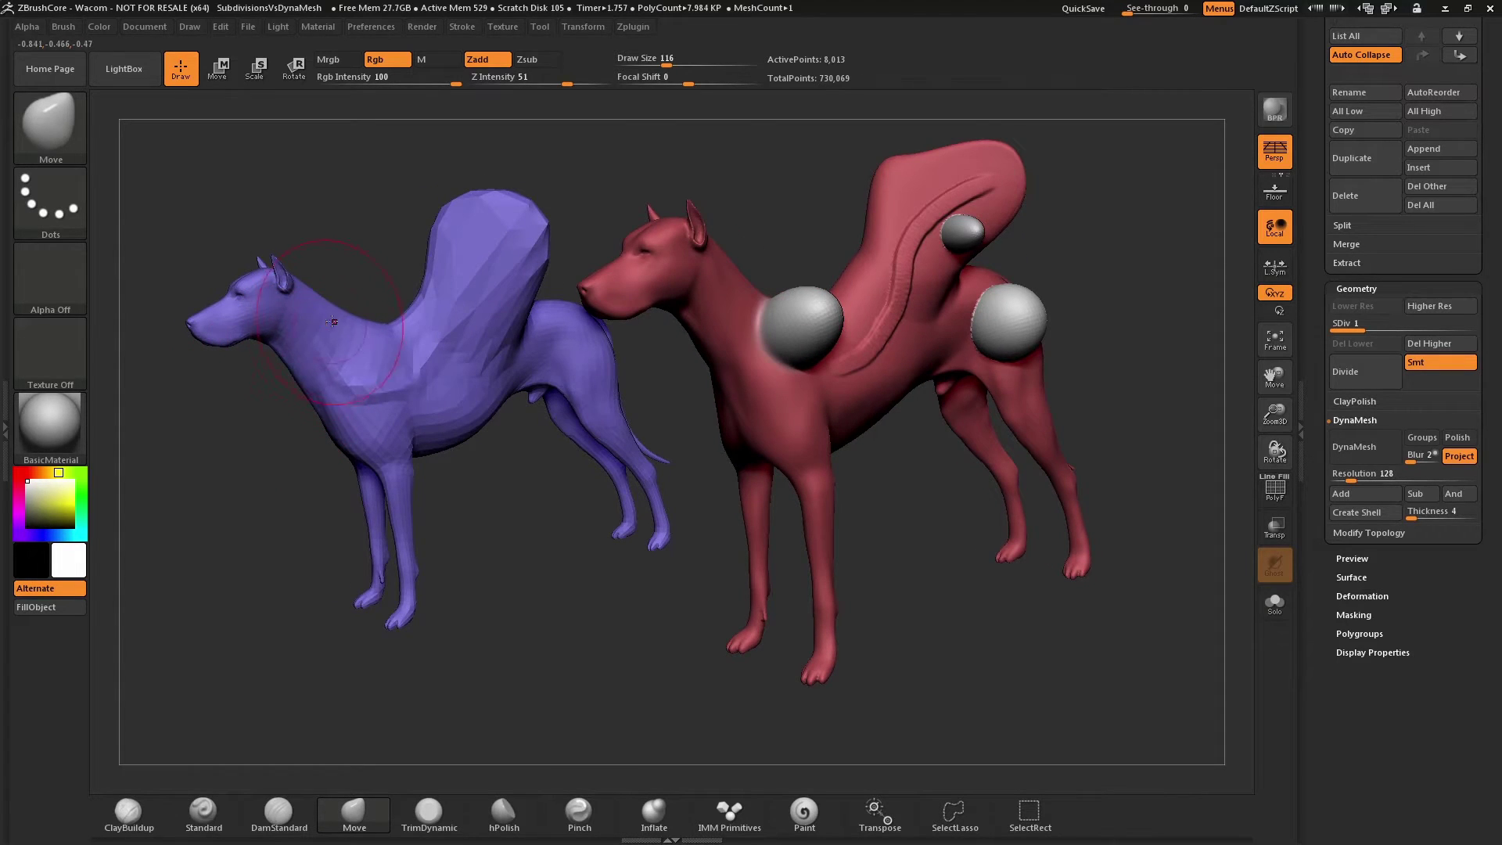
Select the red DynaMesh dog, set the Move brush's draw size to 71 and examine its neck and chest from several angles.
left_click(801, 412, "alt")
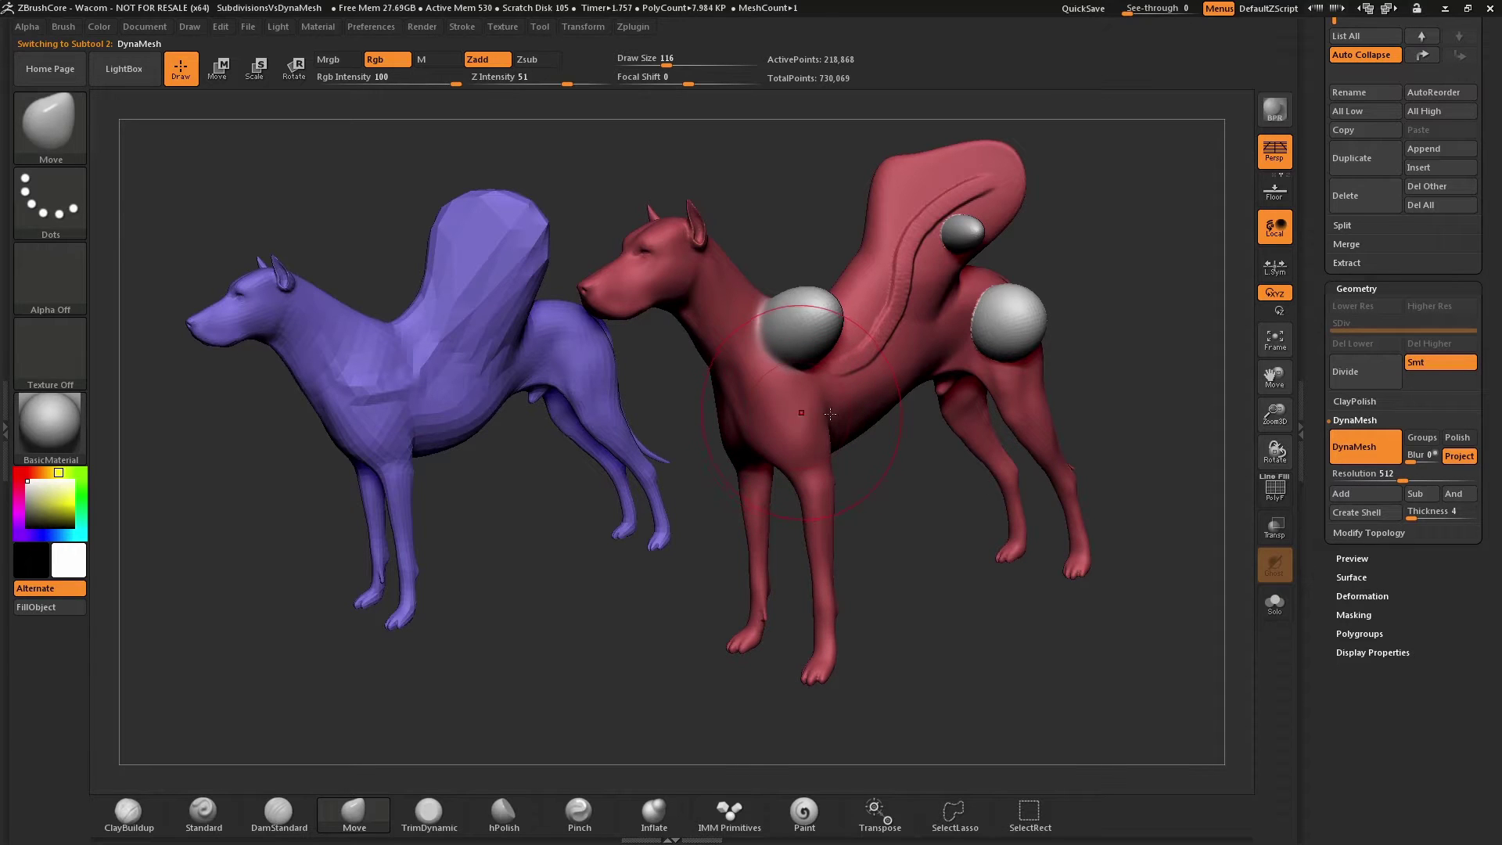
mouse_move(857, 479)
left_mouse_down()
mouse_move(882, 513)
mouse_move(842, 479)
left_mouse_up()
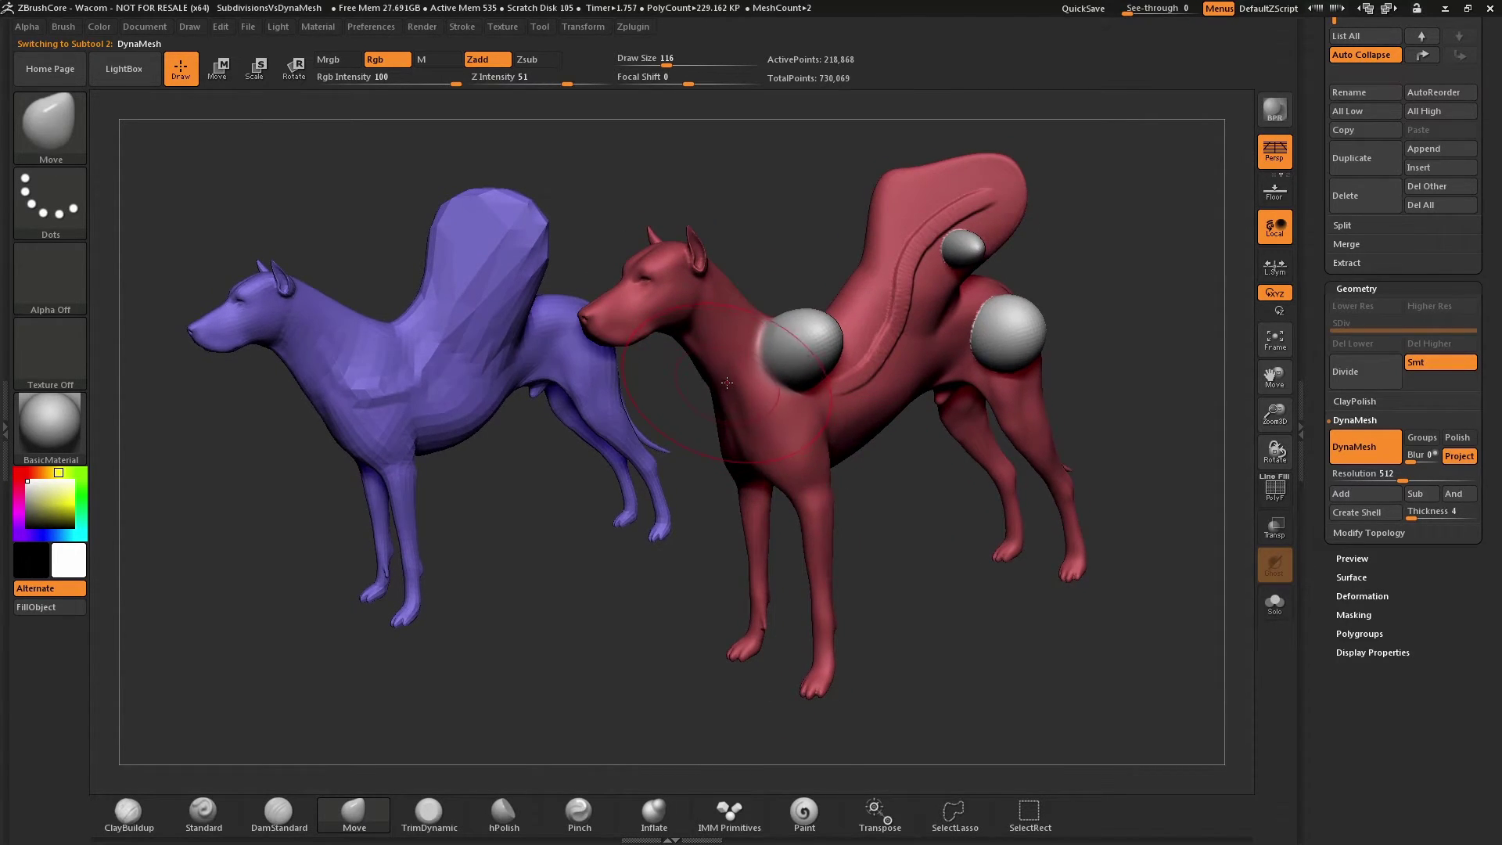
key("s")
left_click_drag(725, 385, 704, 386)
left_click_drag(774, 263, 821, 265)
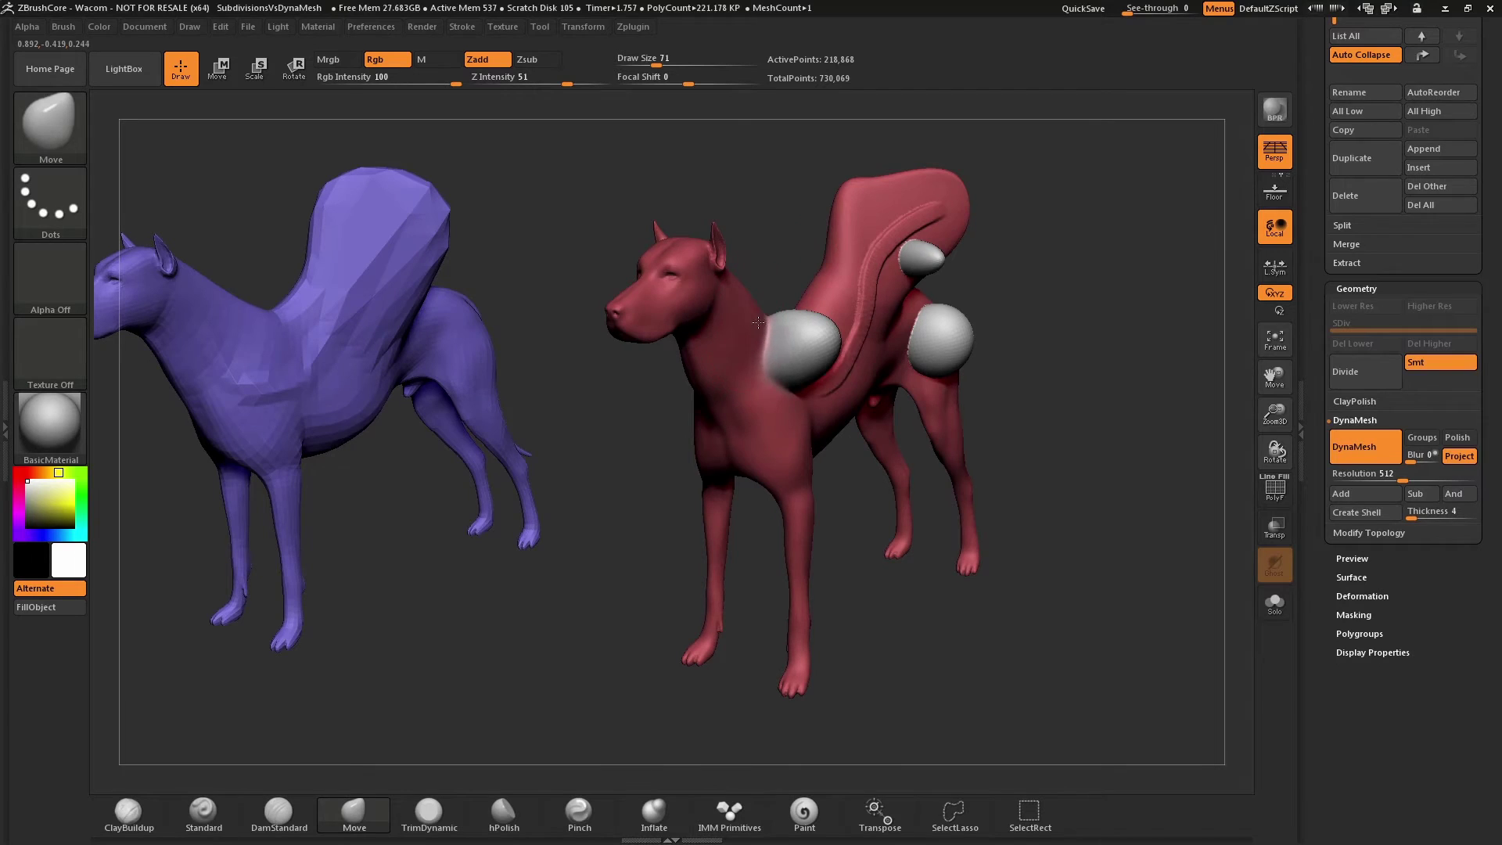
left_click_drag(677, 455, 728, 416)
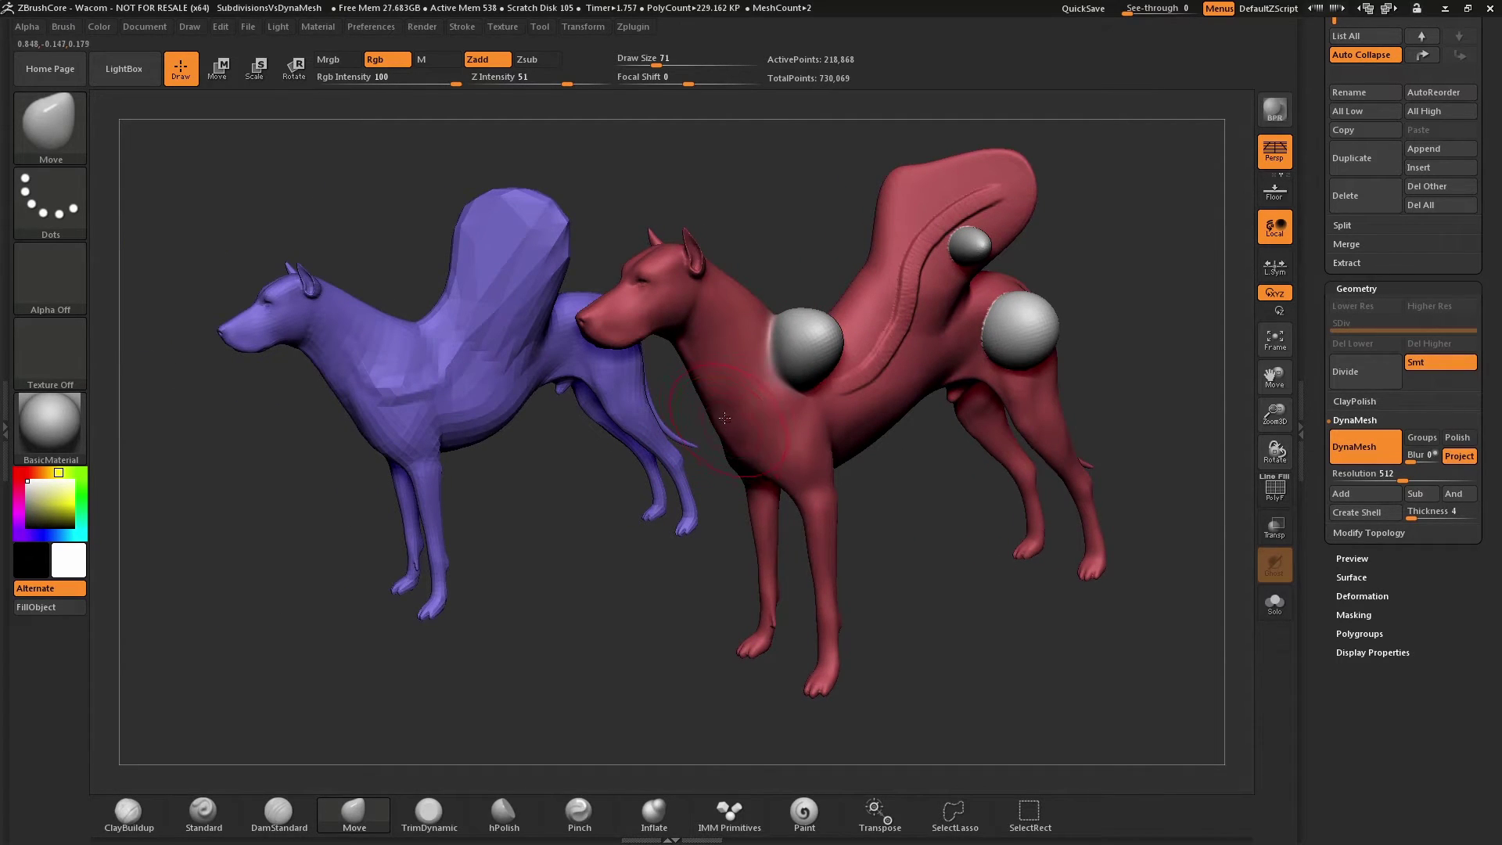
left_click_drag(763, 276, 689, 336)
right_click_drag(699, 401, 714, 436)
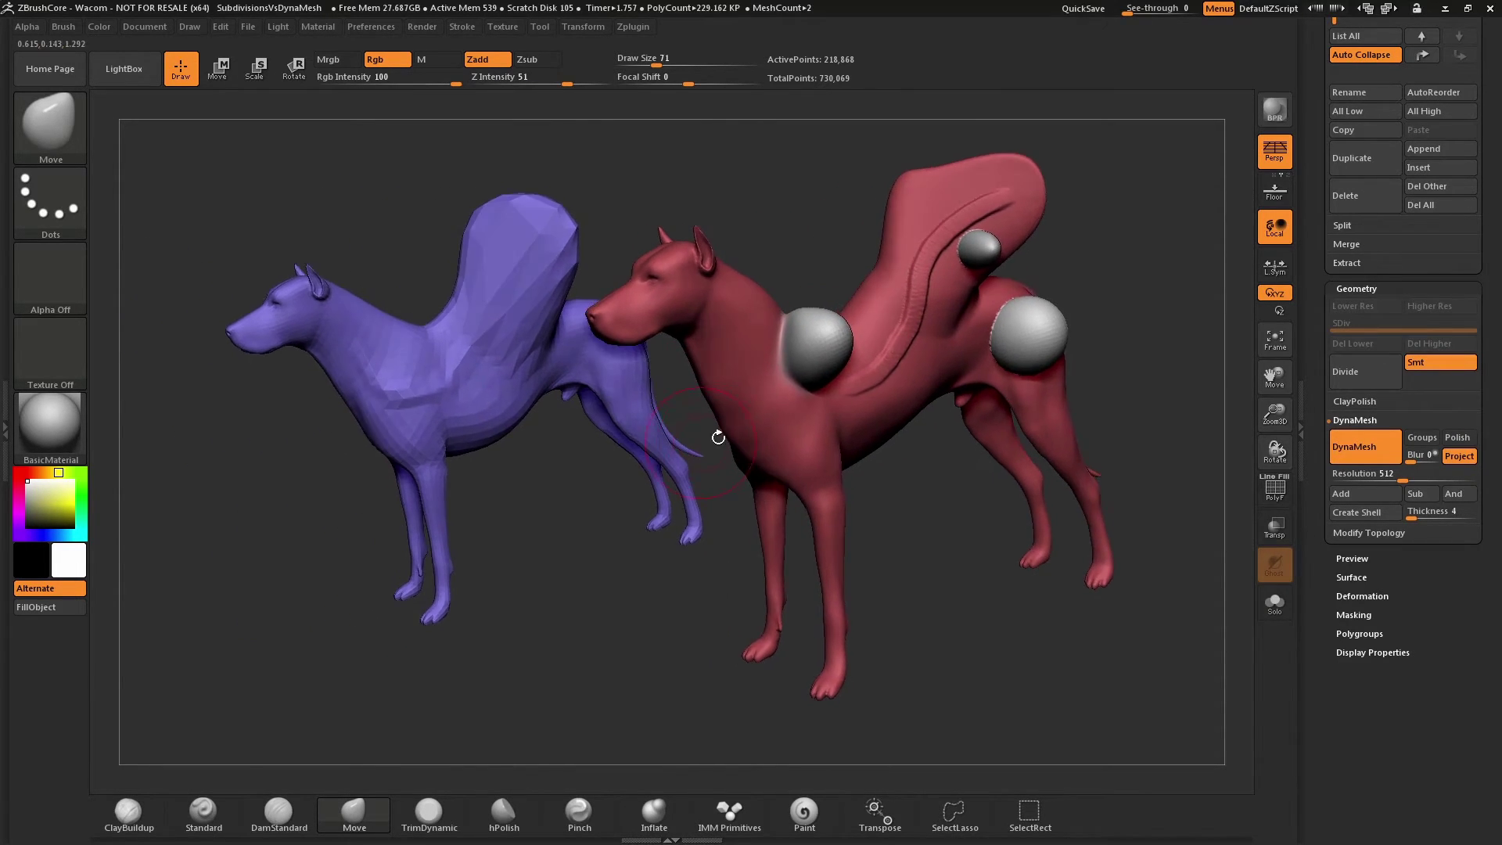
Select the purple dog, inspect its low-resolution neck and chest, and raise it to subdivision level 4.
left_click(475, 406, "alt")
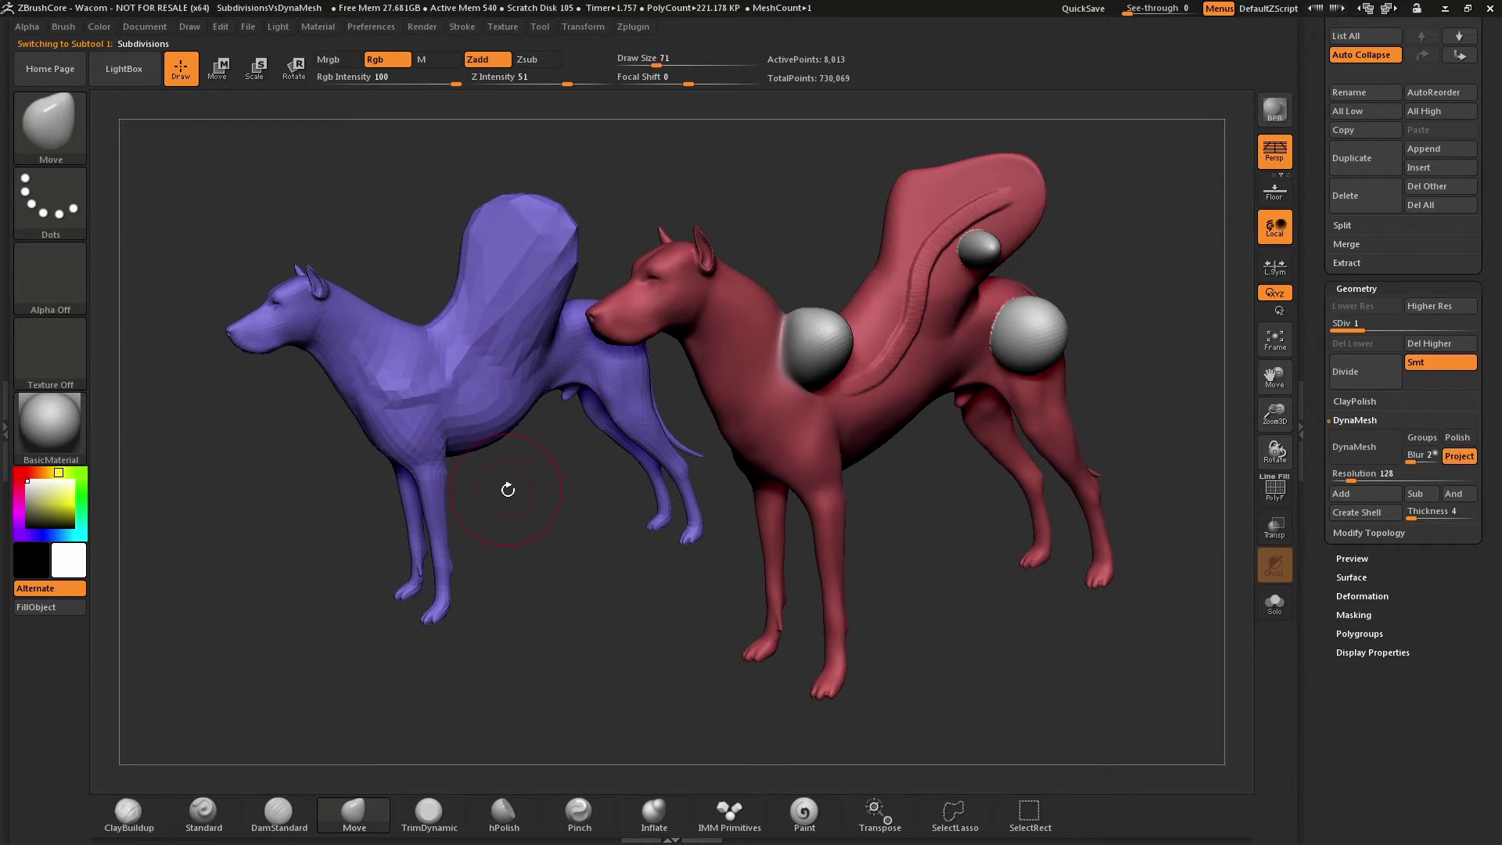
right_click_drag(507, 486, 493, 435)
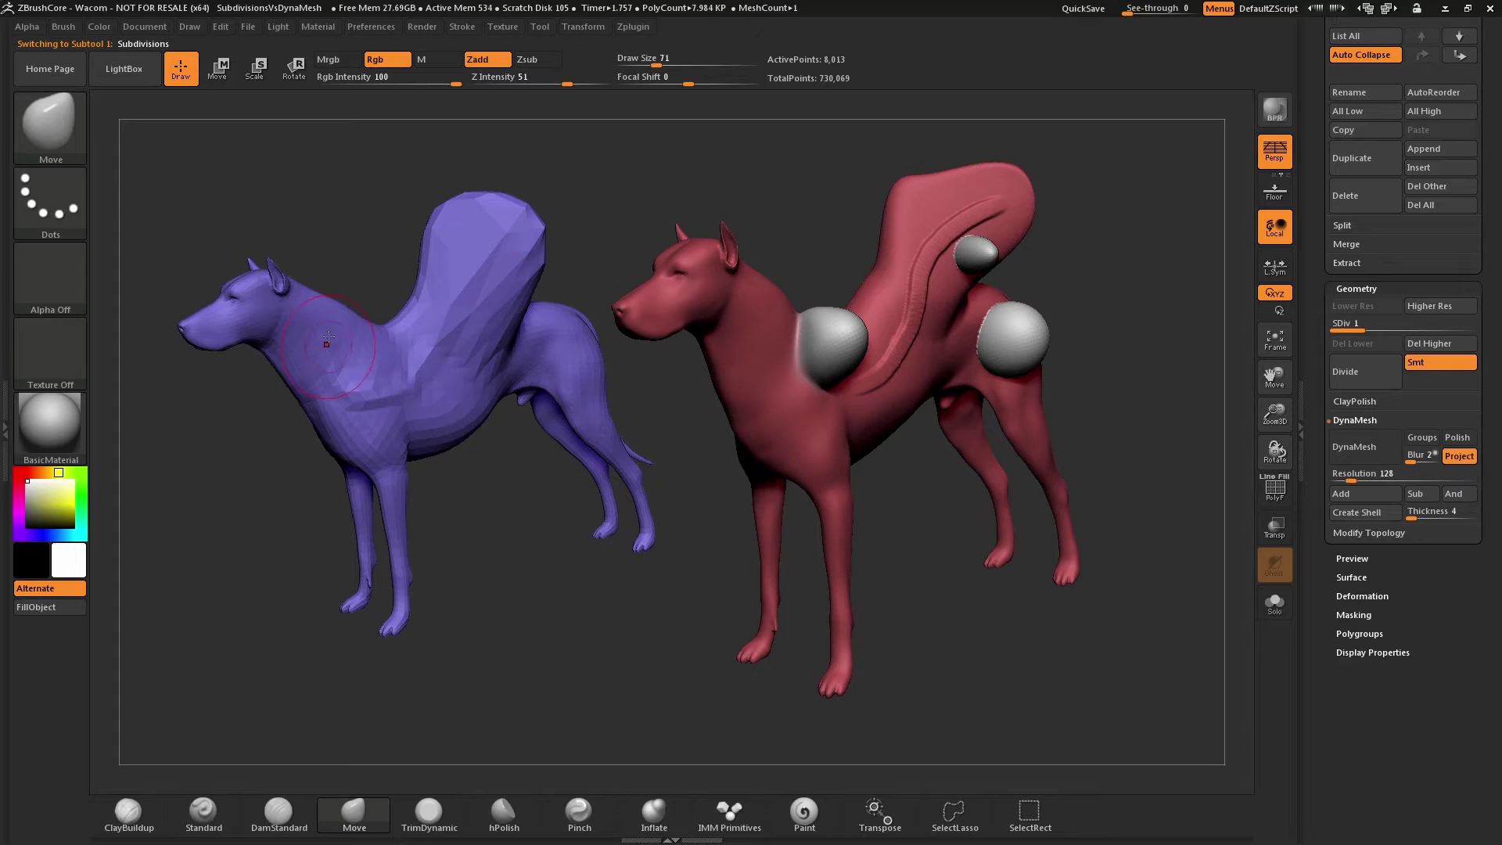
right_click_drag(361, 279, 273, 383)
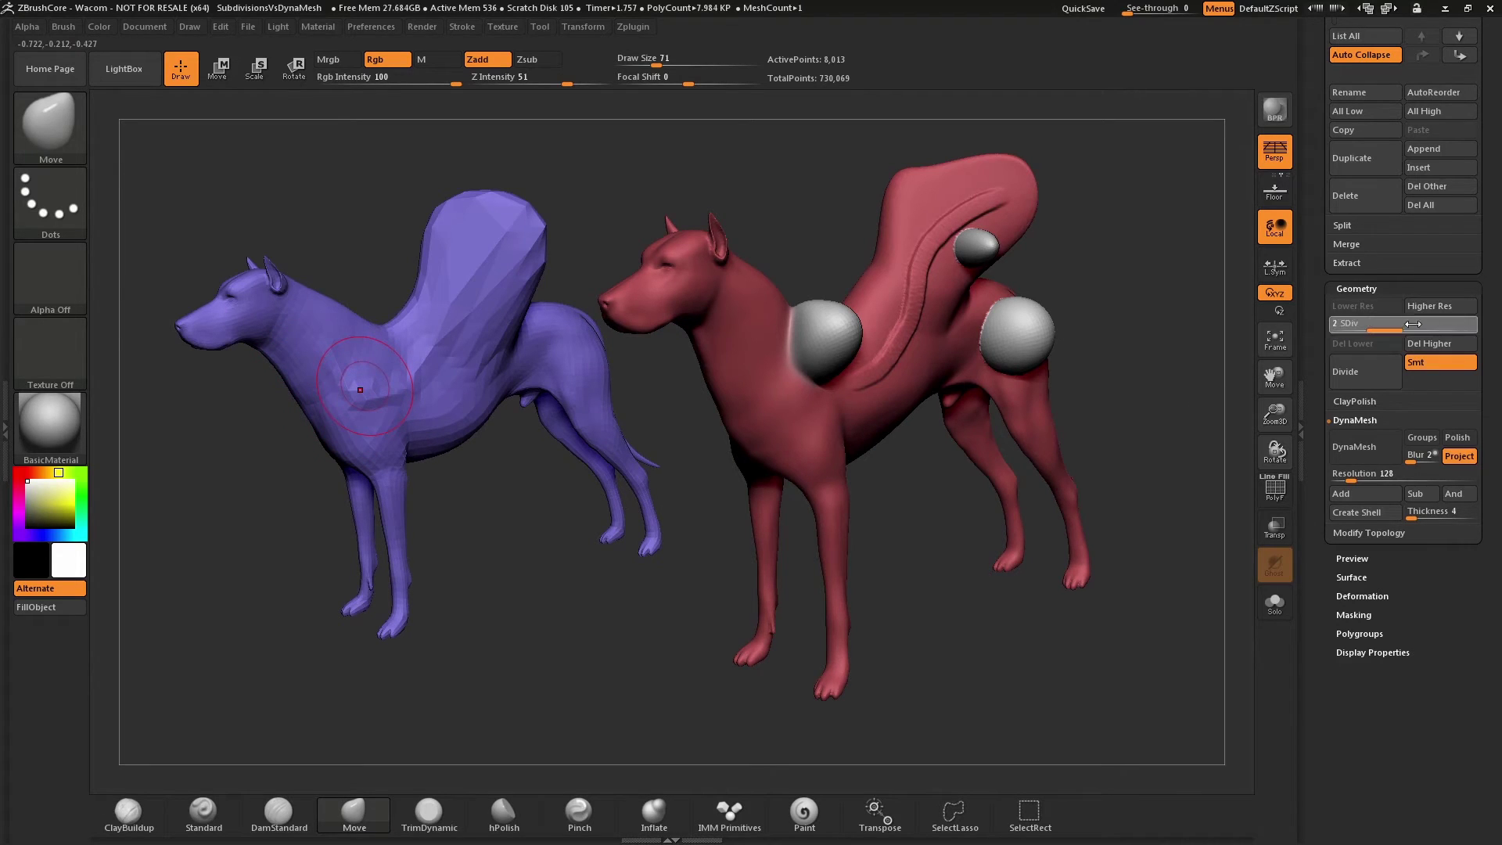
left_click_drag(1377, 324, 1463, 324)
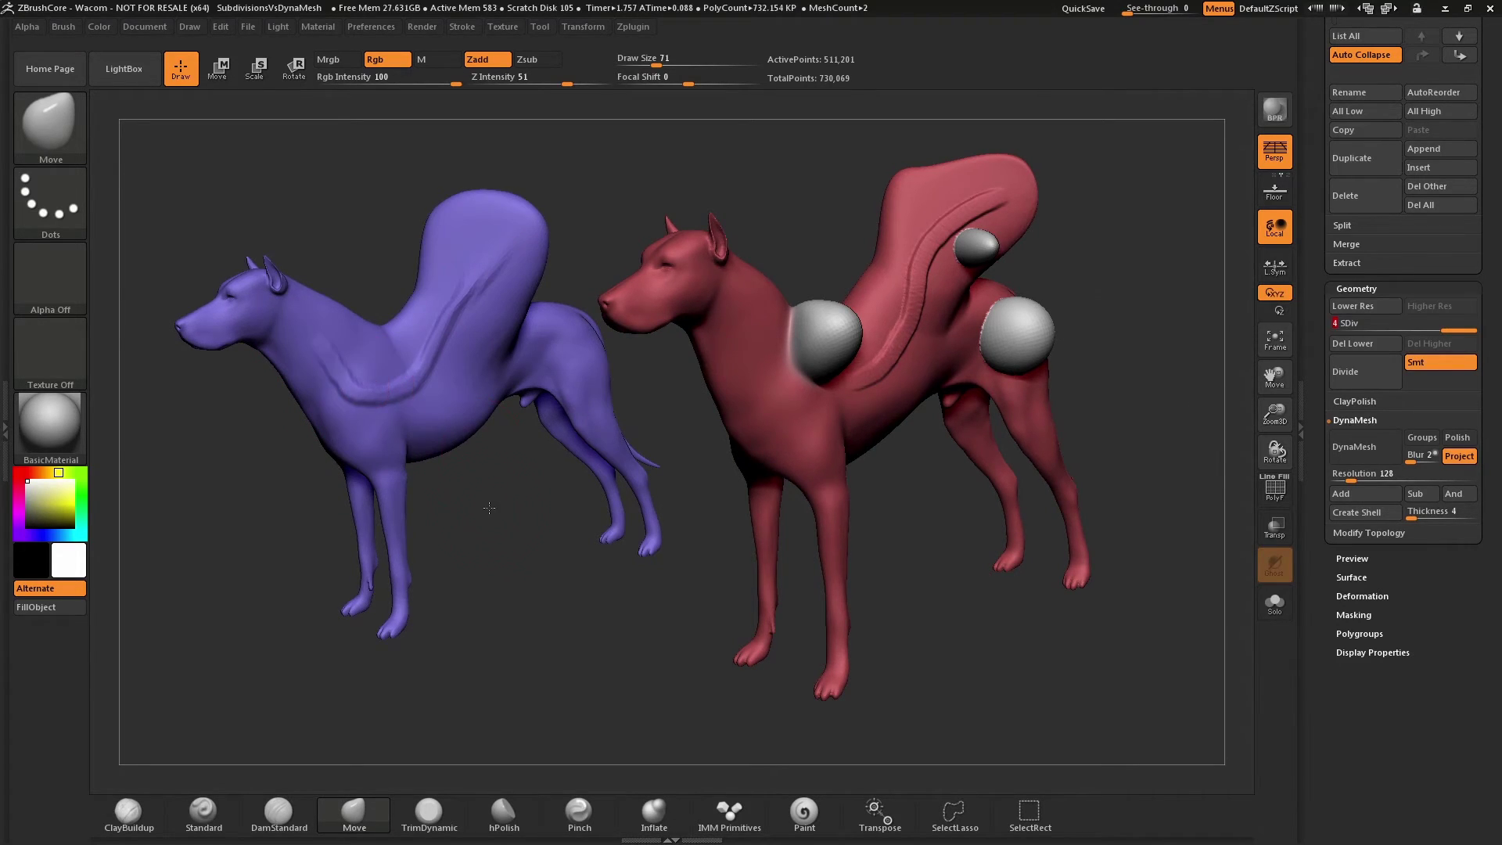
right_click_drag(480, 485, 489, 521)
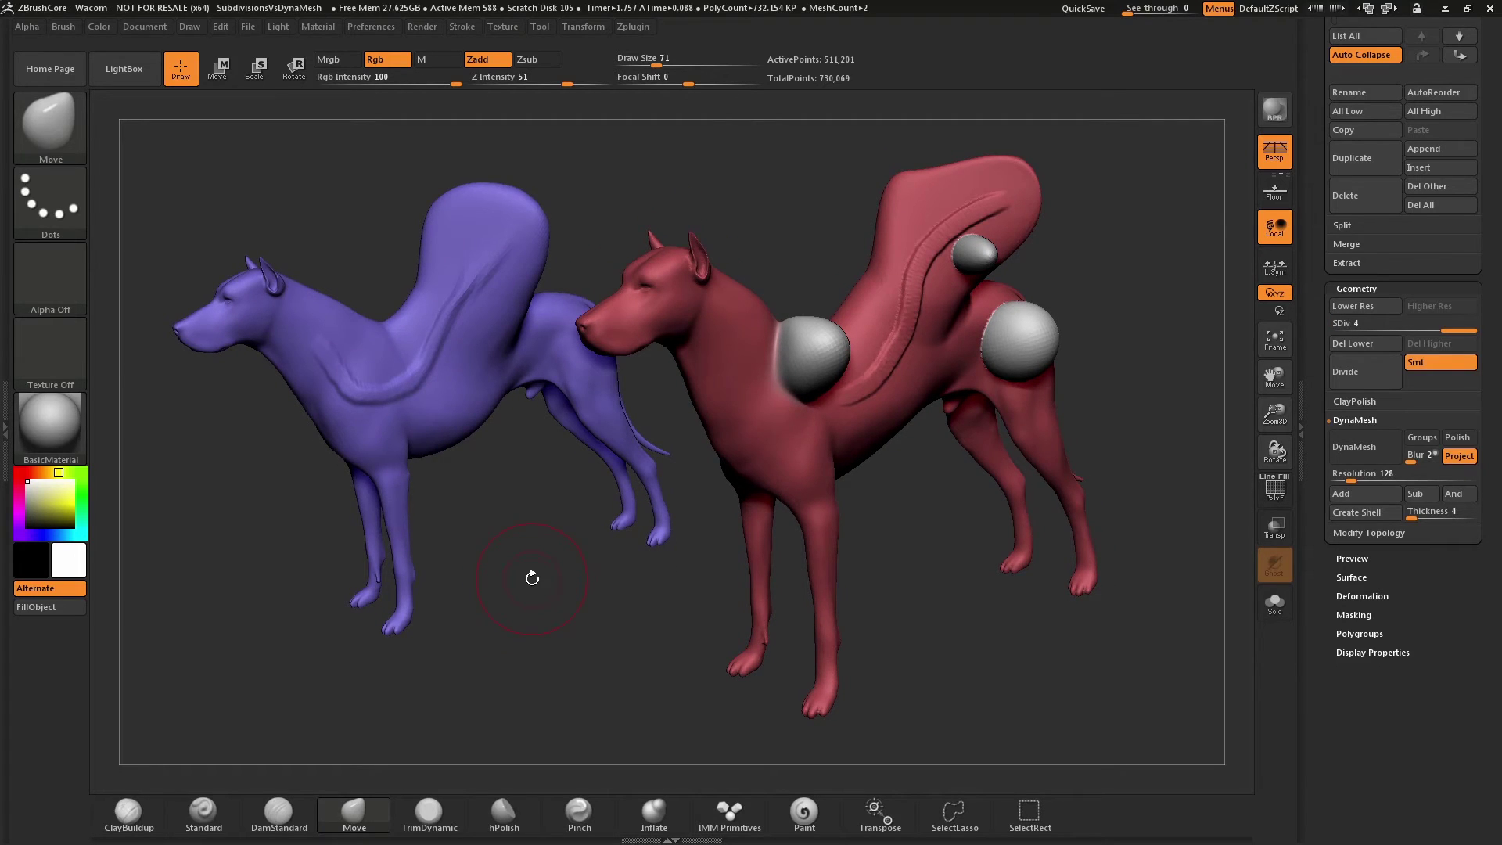
right_click_drag(533, 577, 869, 509)
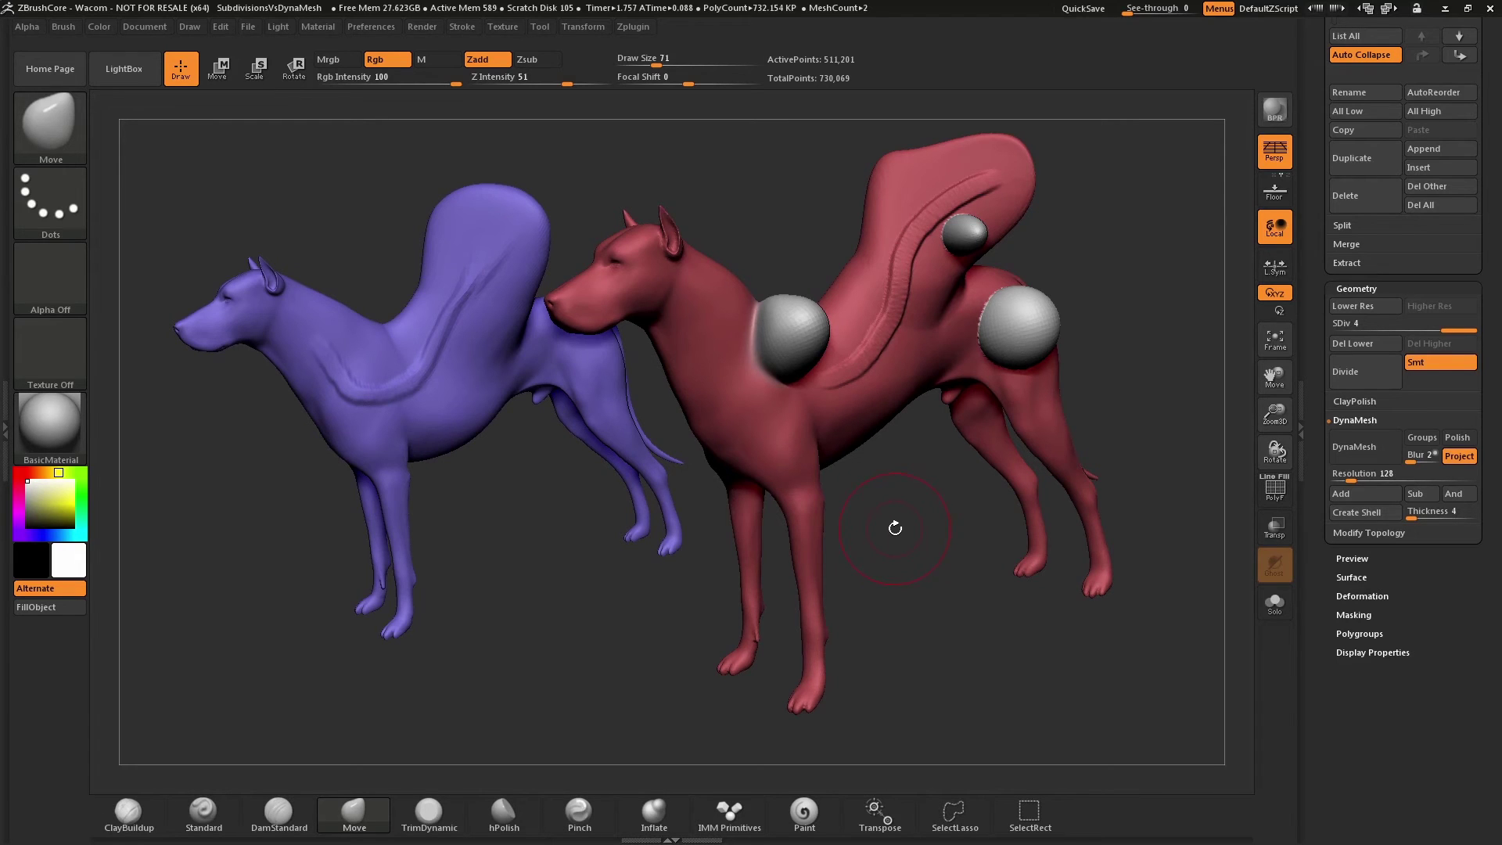
left_click_drag(895, 528, 928, 557)
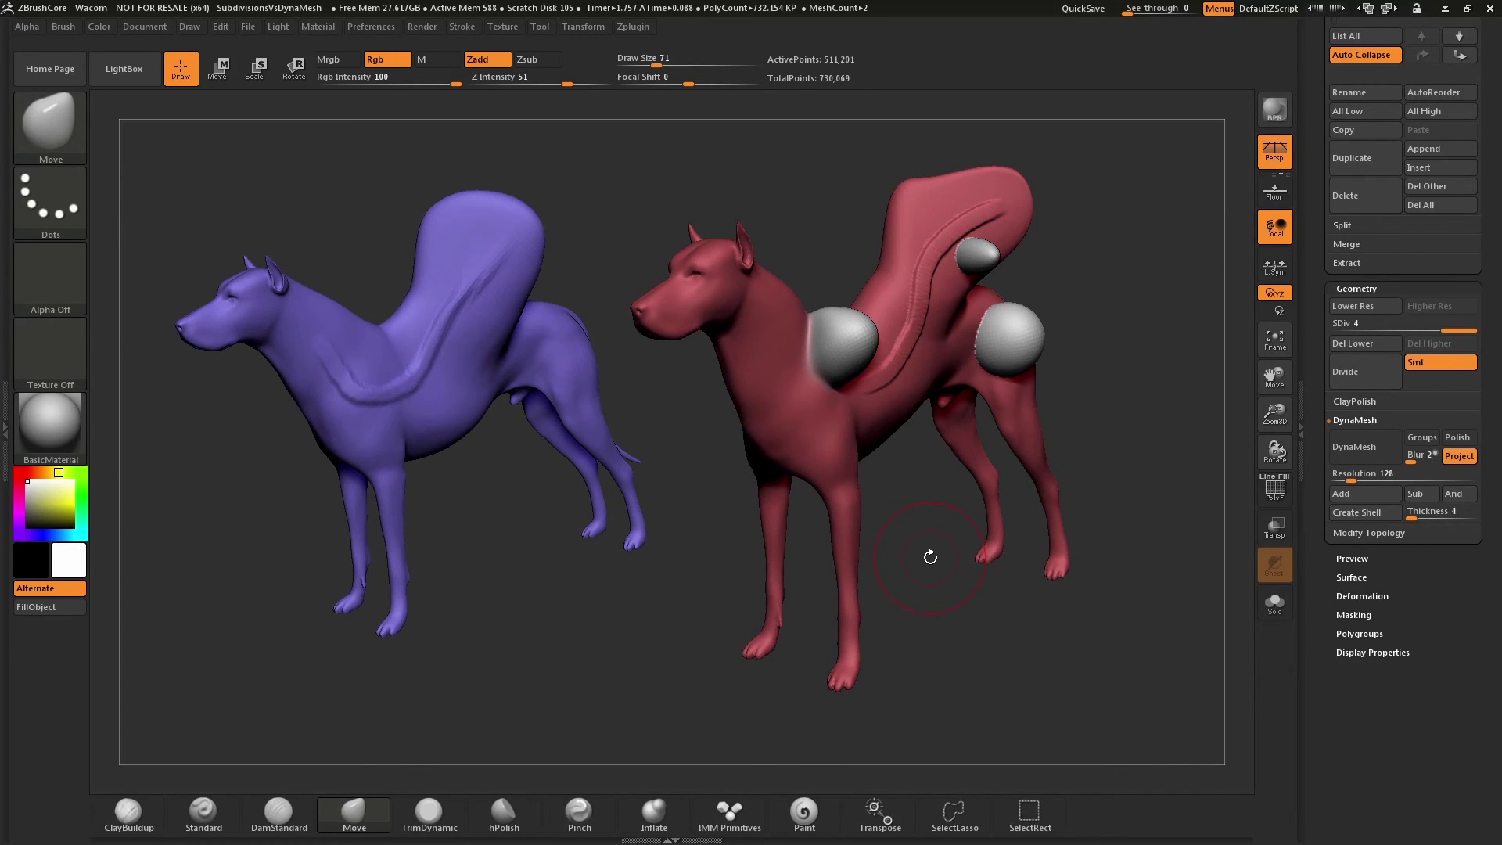
left_click_drag(930, 556, 930, 555)
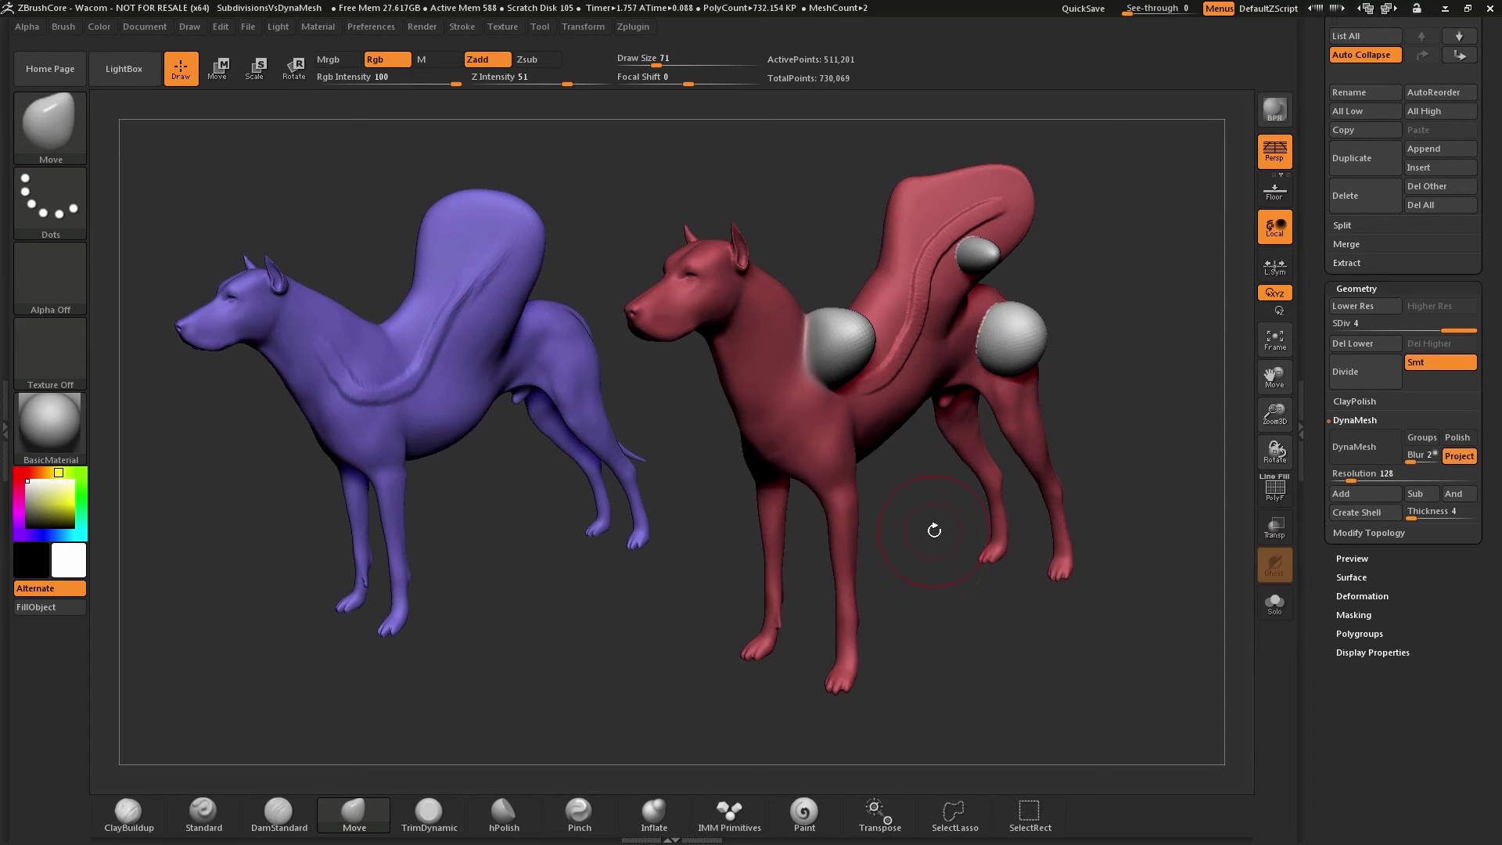
Switch the purple dog to subdivision level 1 and step it back up to level 4 to compare its forms.
left_click_drag(1452, 329, 1324, 328)
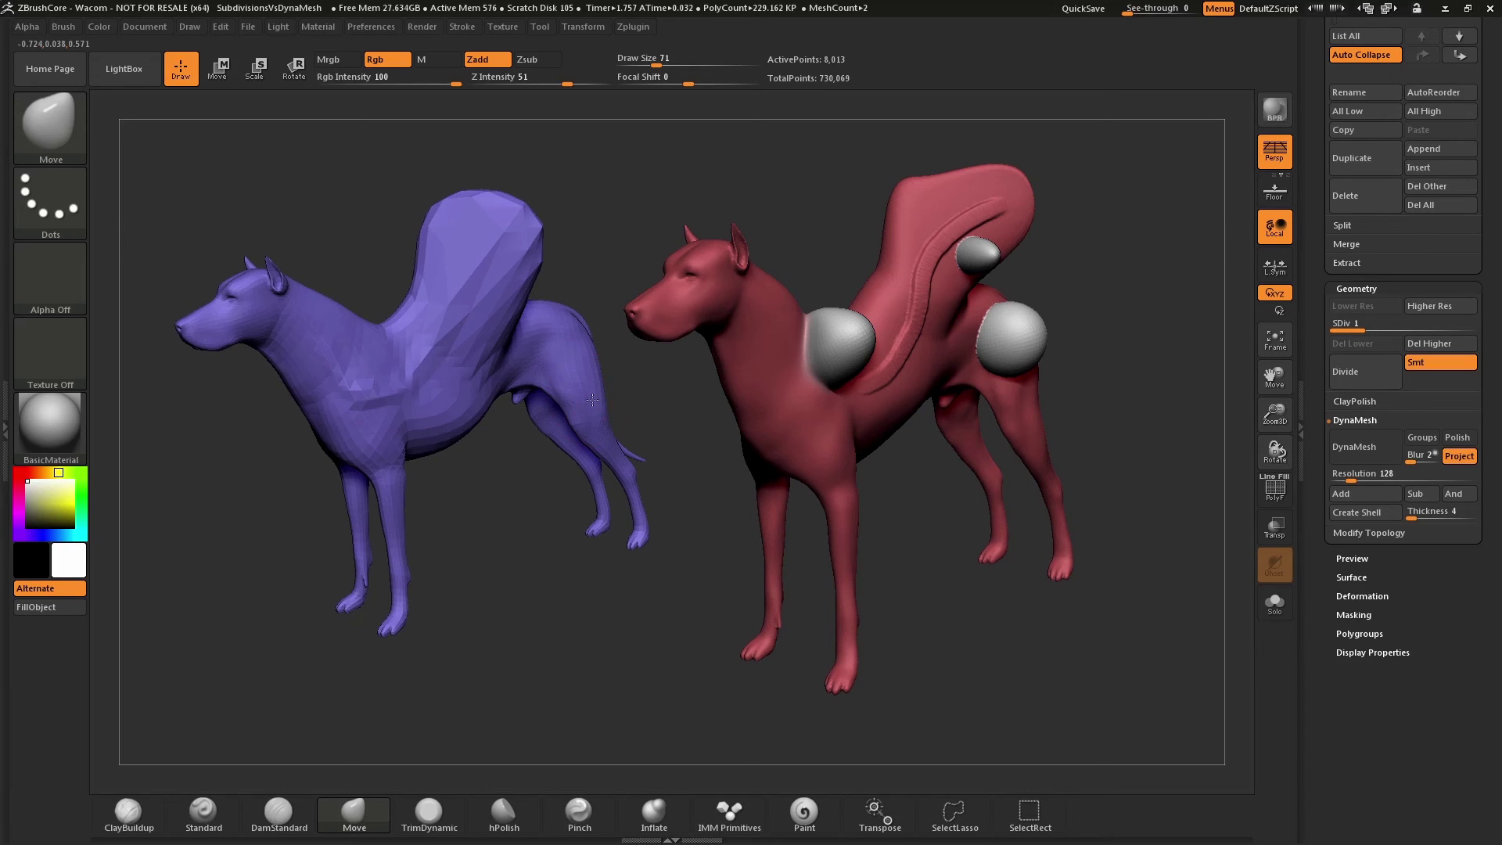
key("d")
key("d")
key("d")
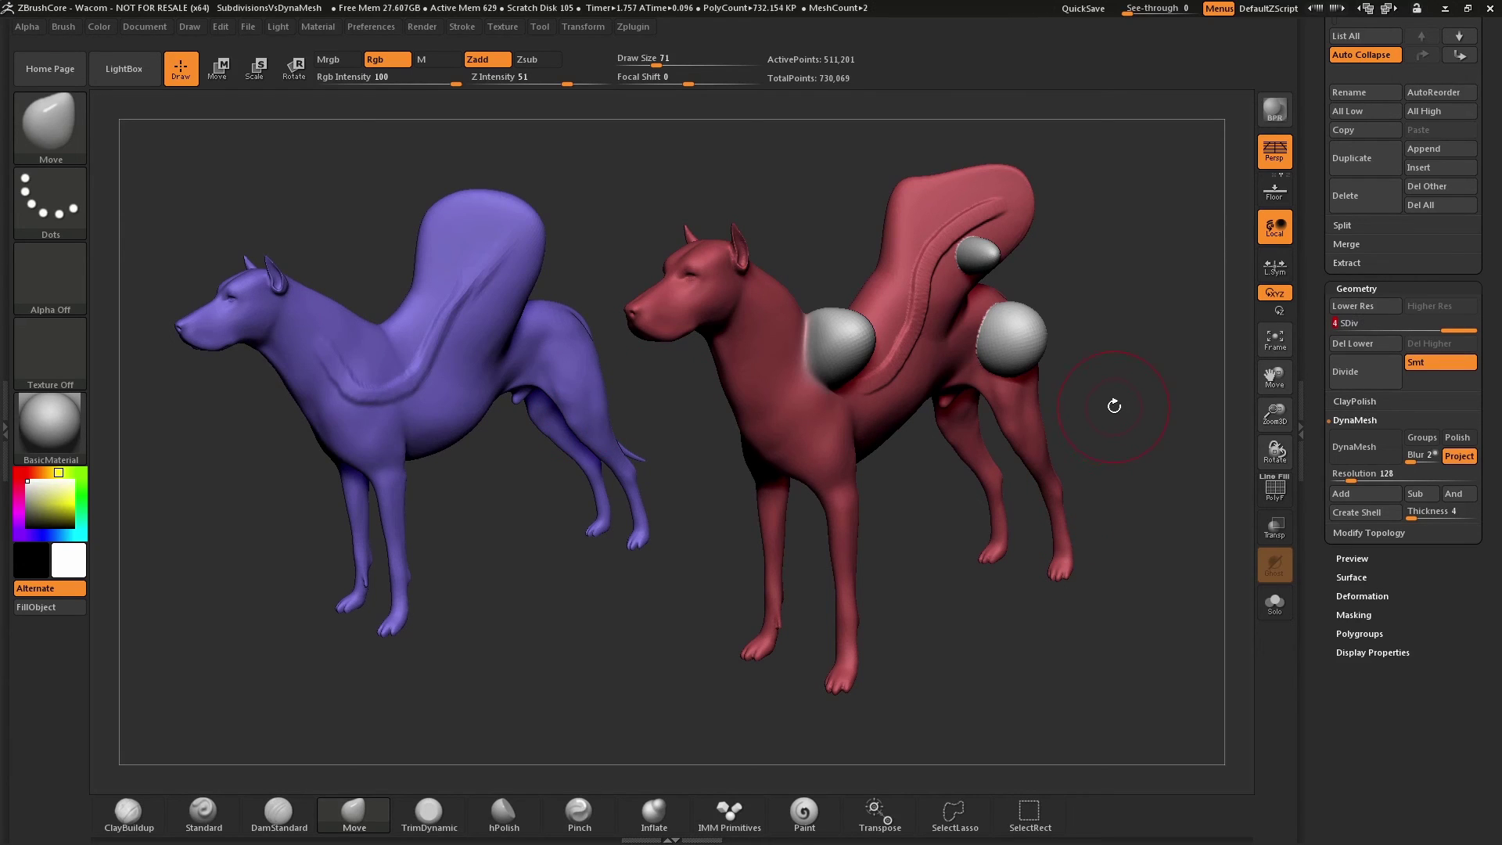
left_click_drag(1114, 406, 1127, 408)
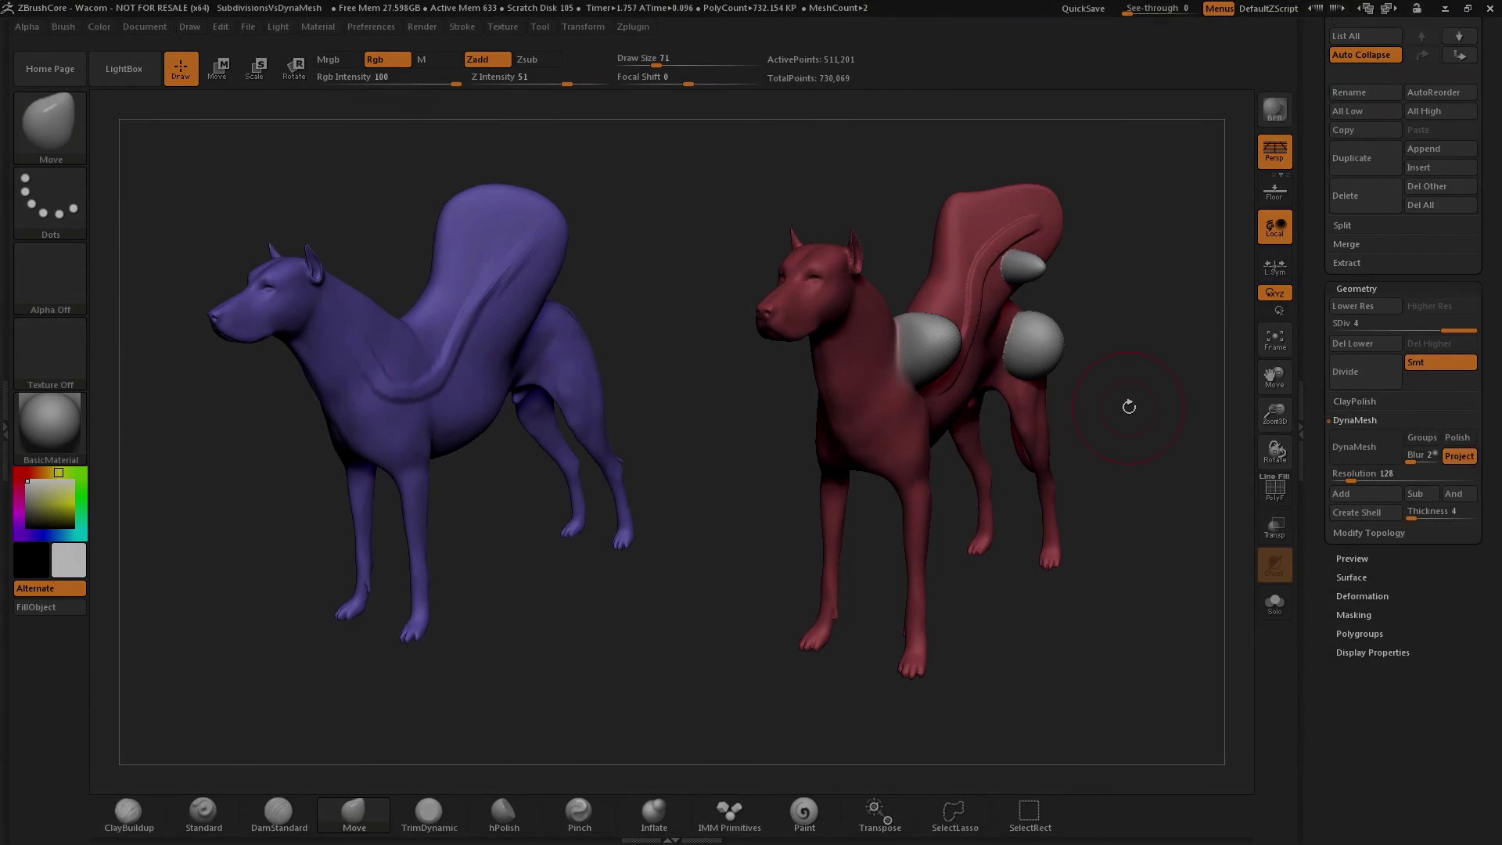